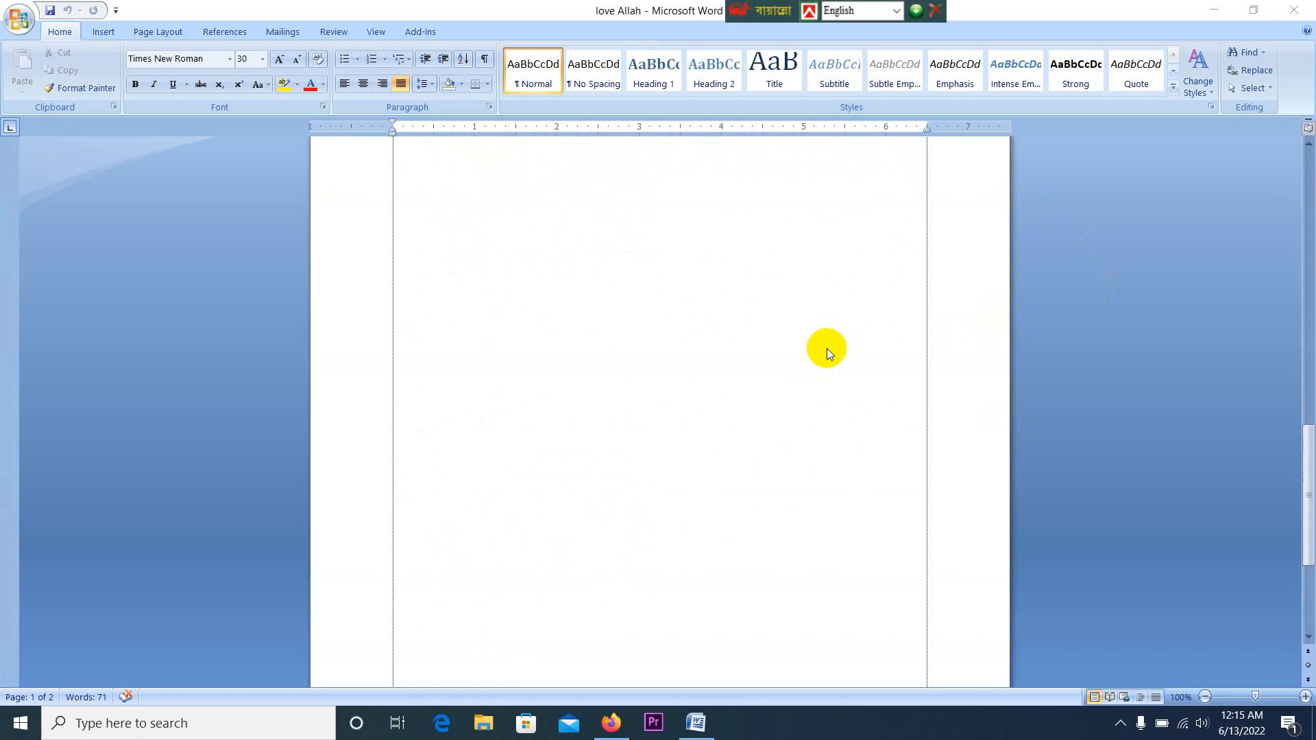
scroll(827, 348, up, 6)
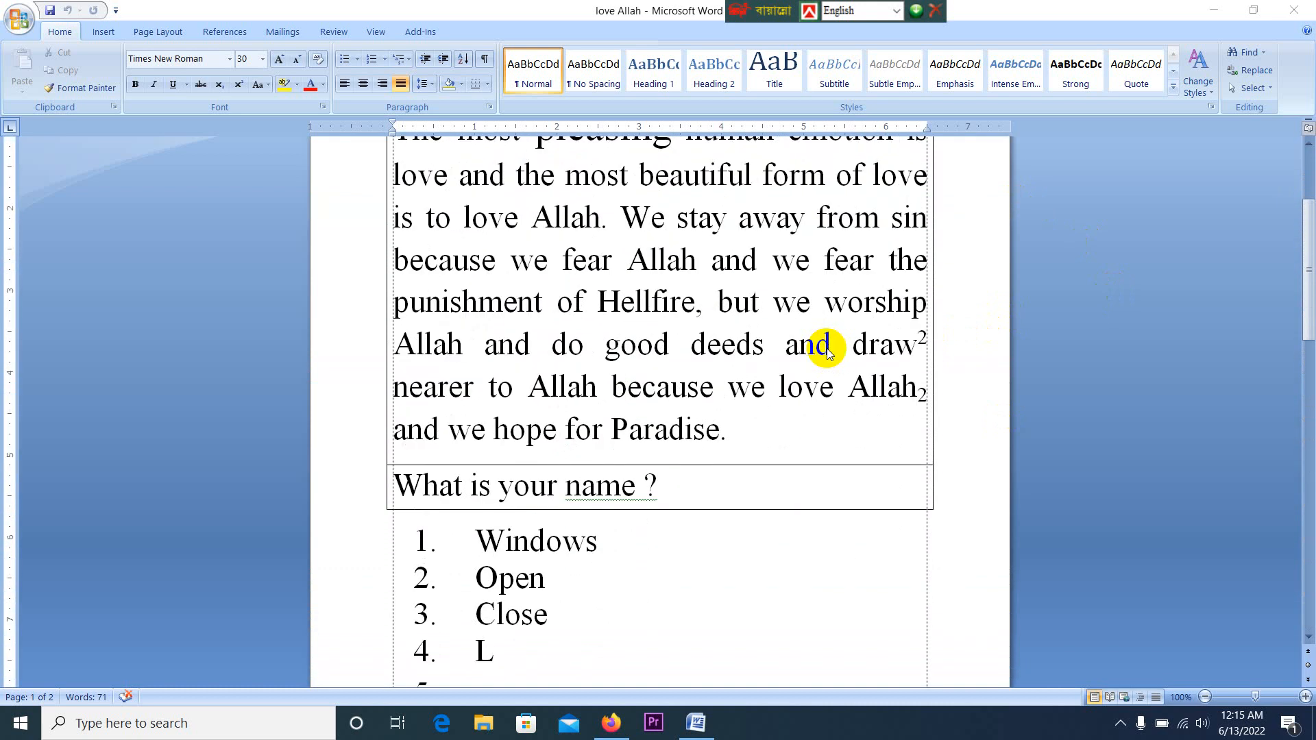
scroll(826, 348, up, 2)
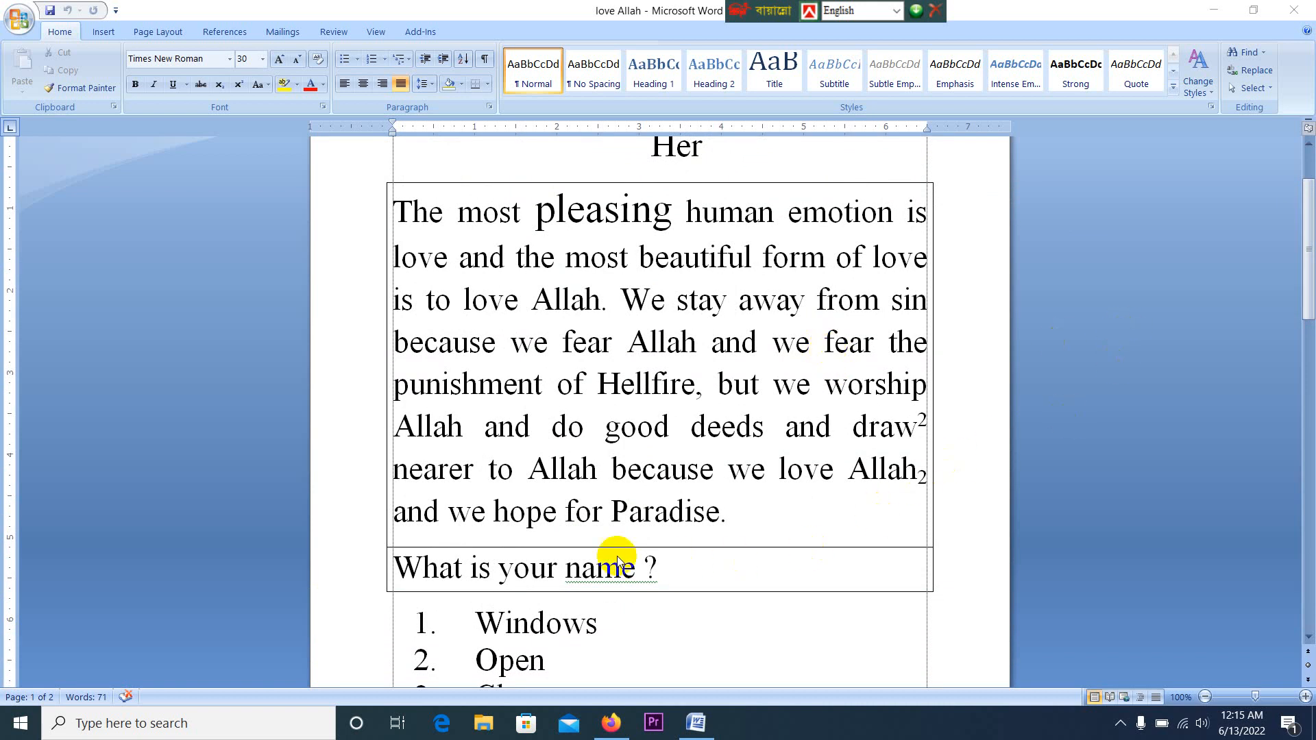
scroll(575, 500, down, 3)
scroll(576, 500, down, 1)
scroll(584, 491, up, 3)
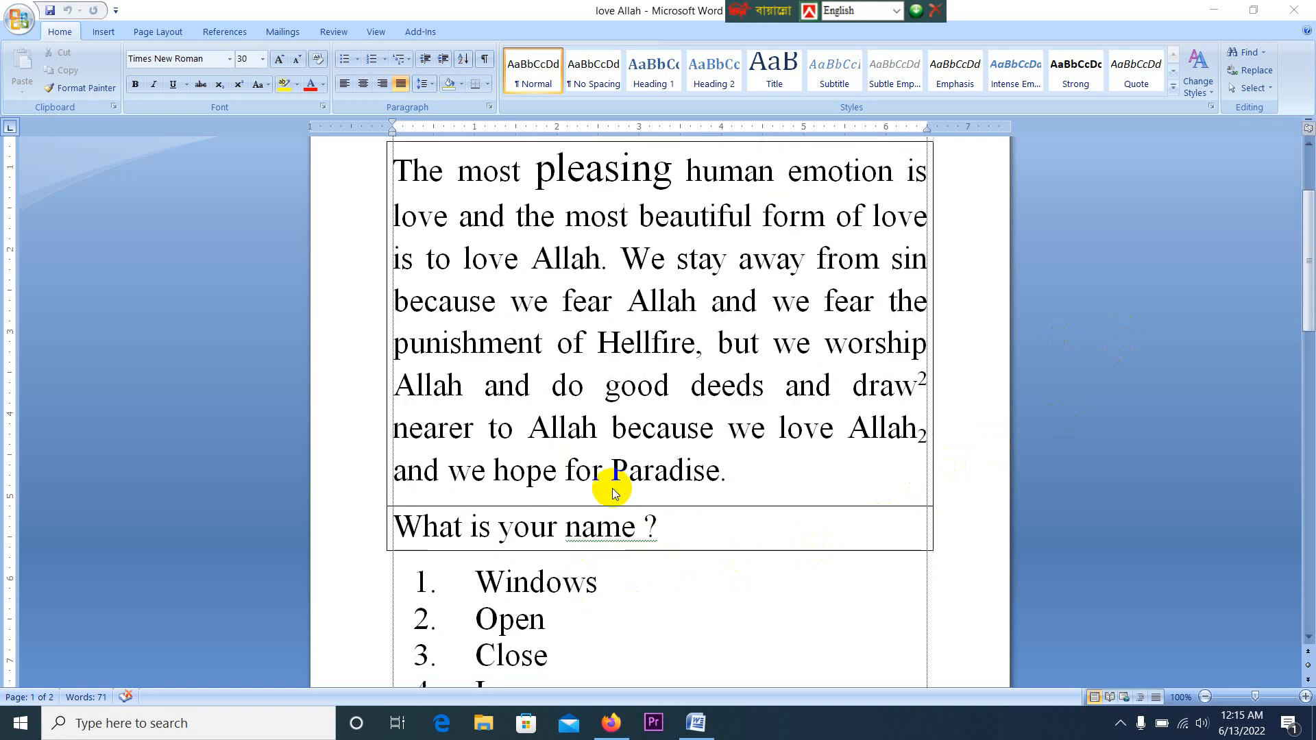
scroll(612, 491, up, 1)
scroll(612, 492, up, 1)
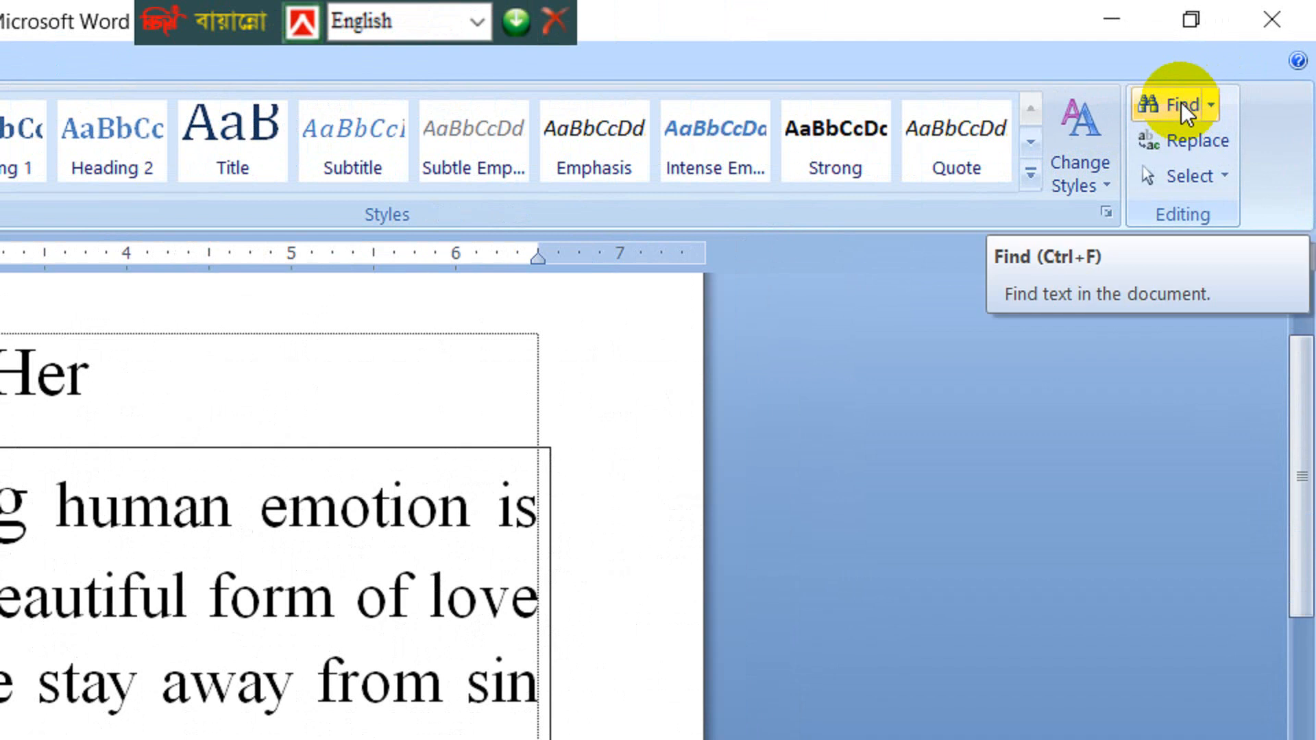
Step: Search the document for the word "the" and step through its matches until the search reaches the end
click(1182, 103)
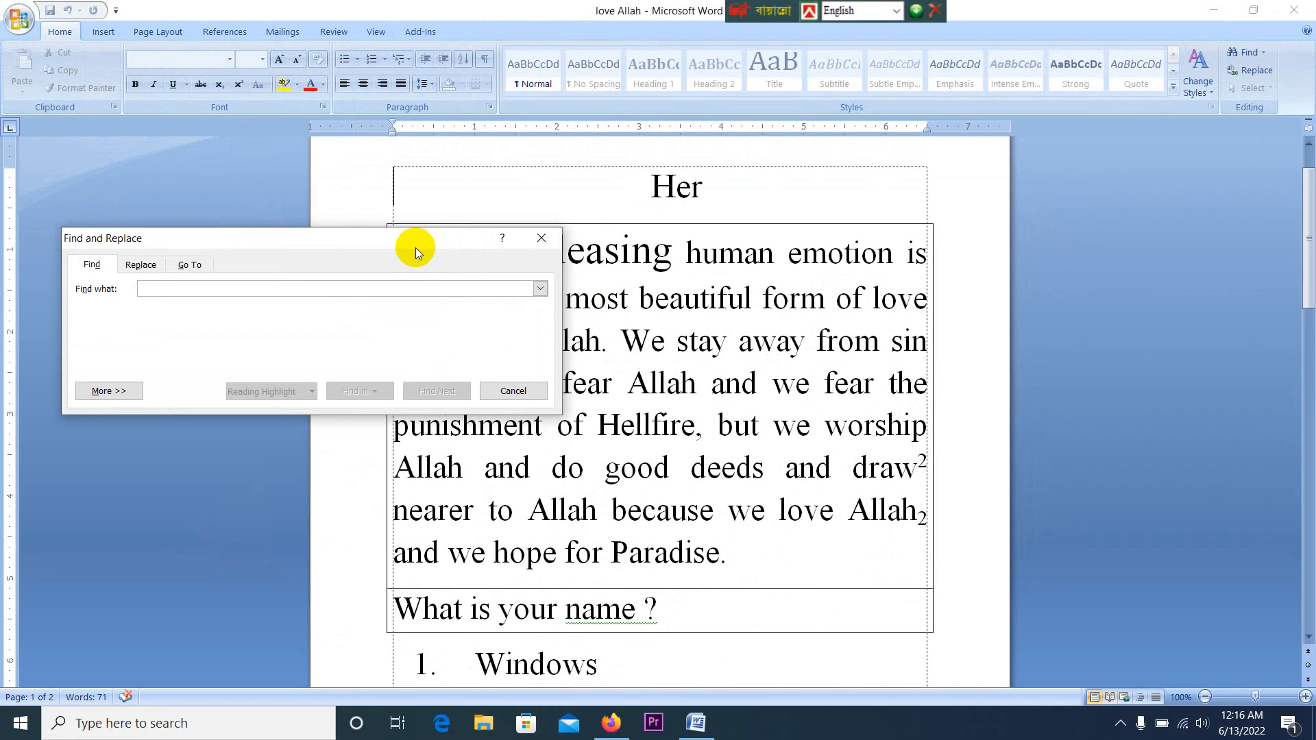
drag(401, 244, 406, 57)
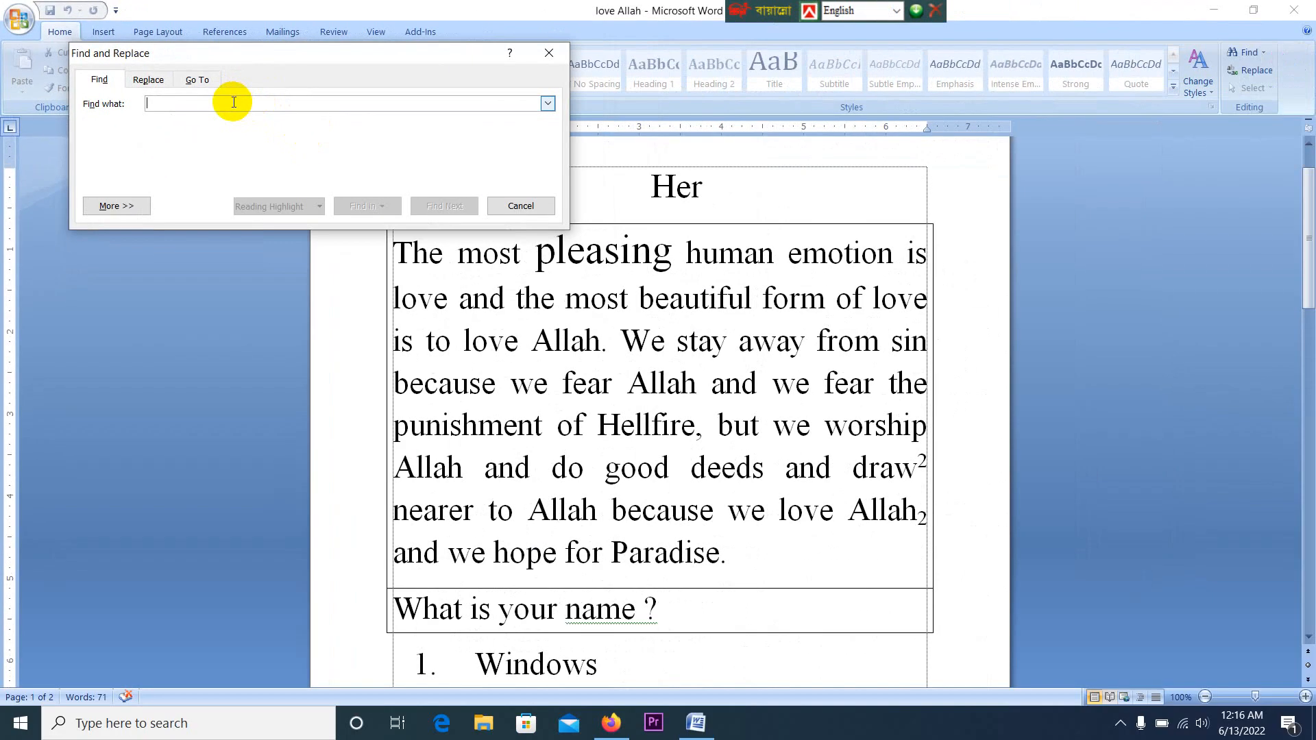
text(t)
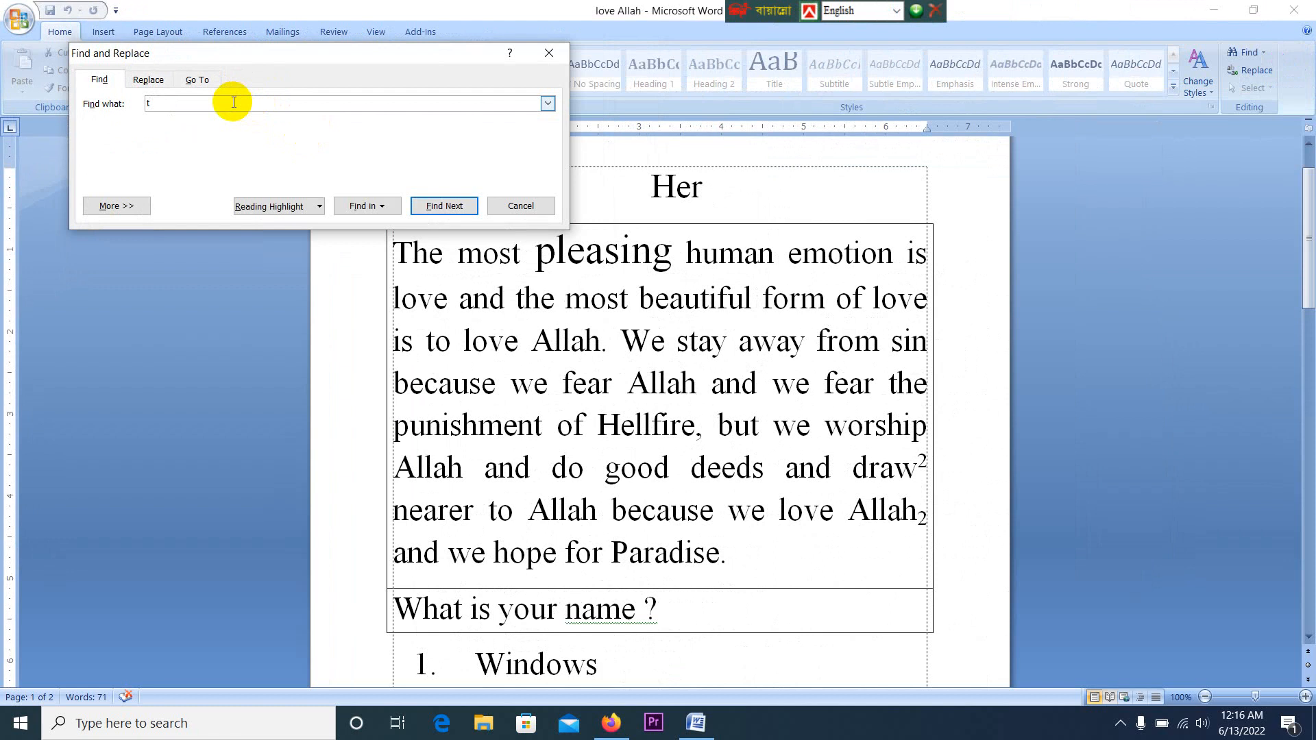
text(he)
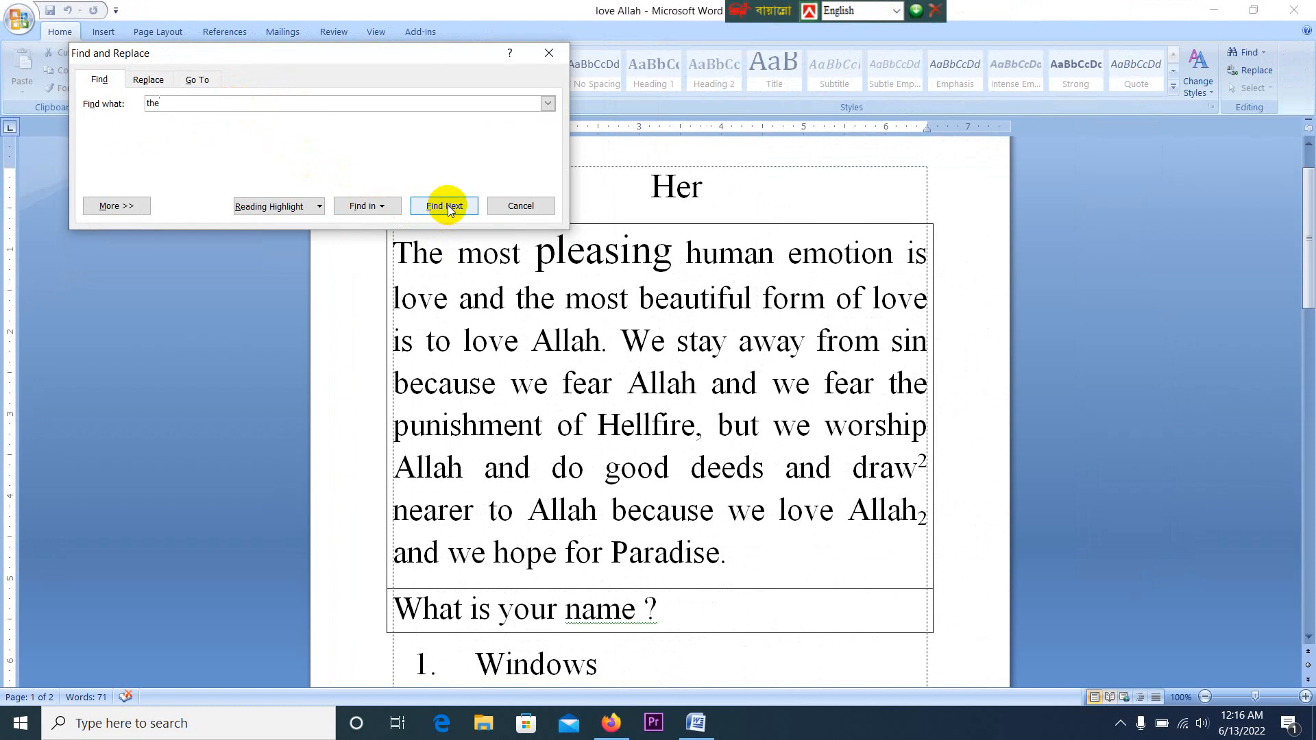
click(447, 207)
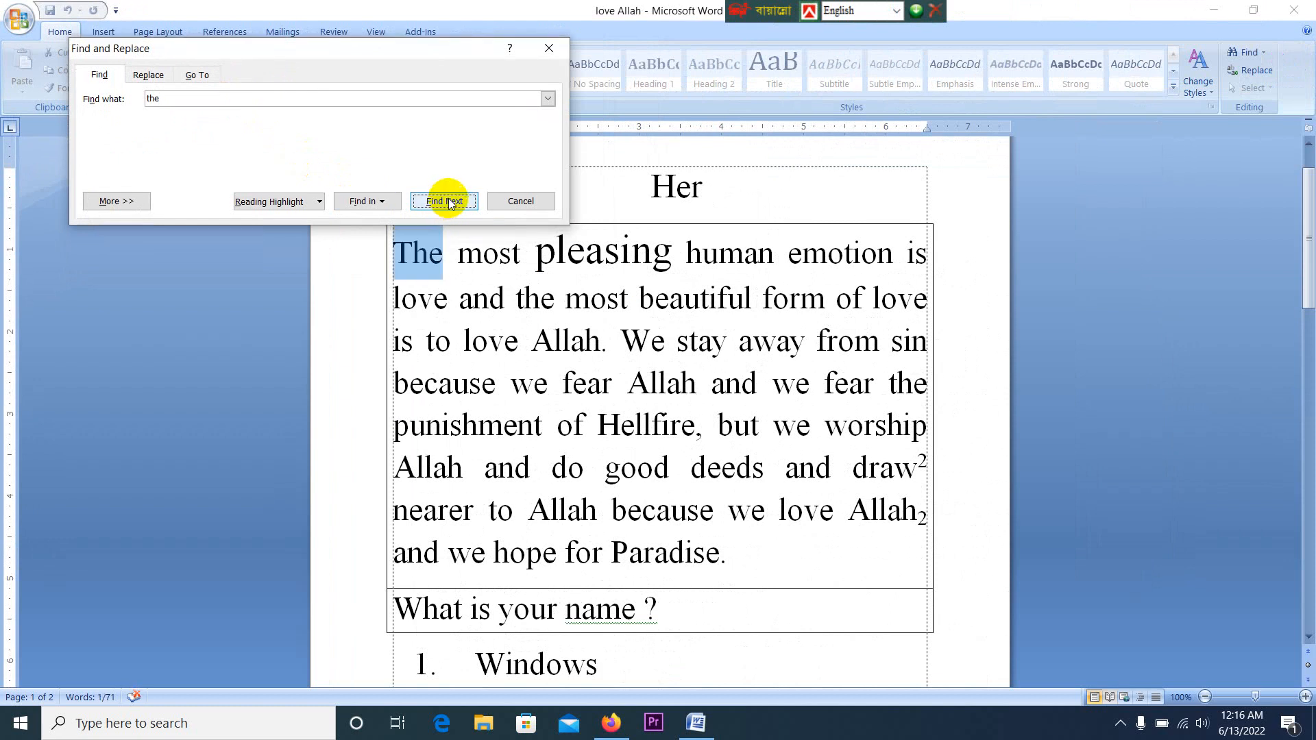
click(450, 203)
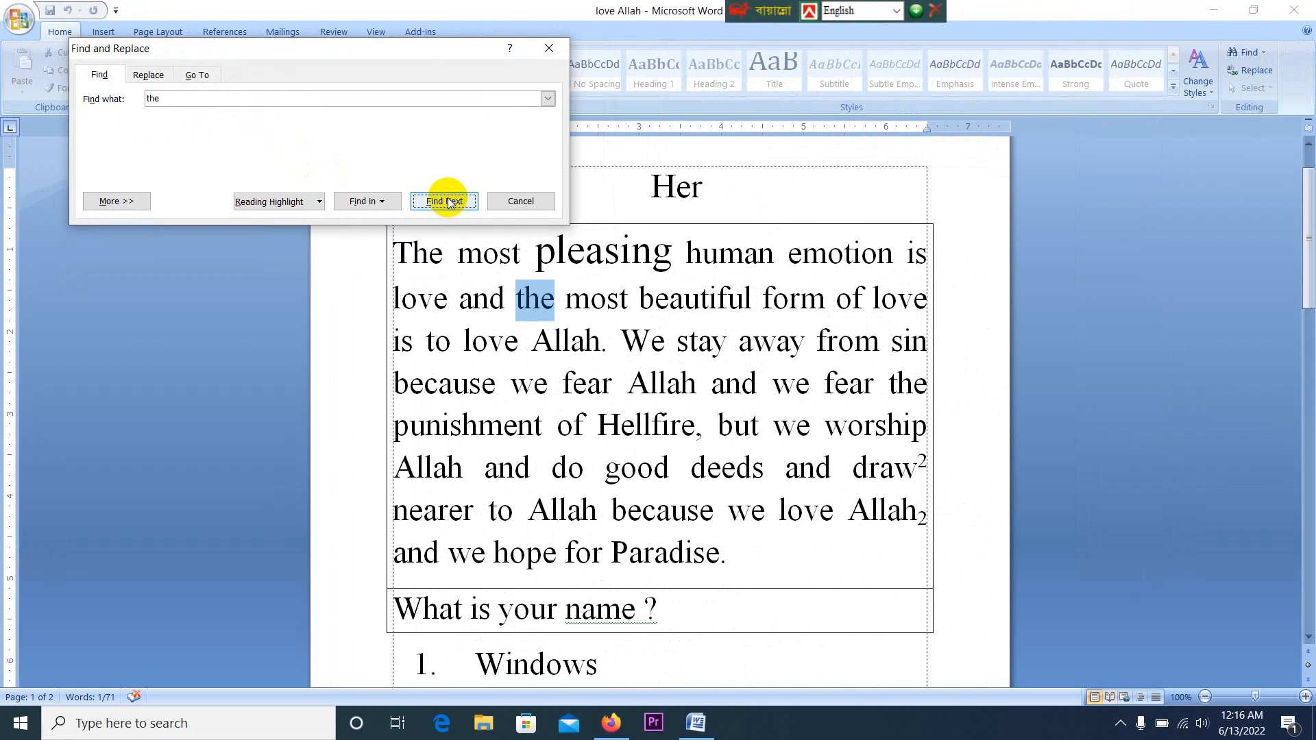
click(449, 201)
click(449, 202)
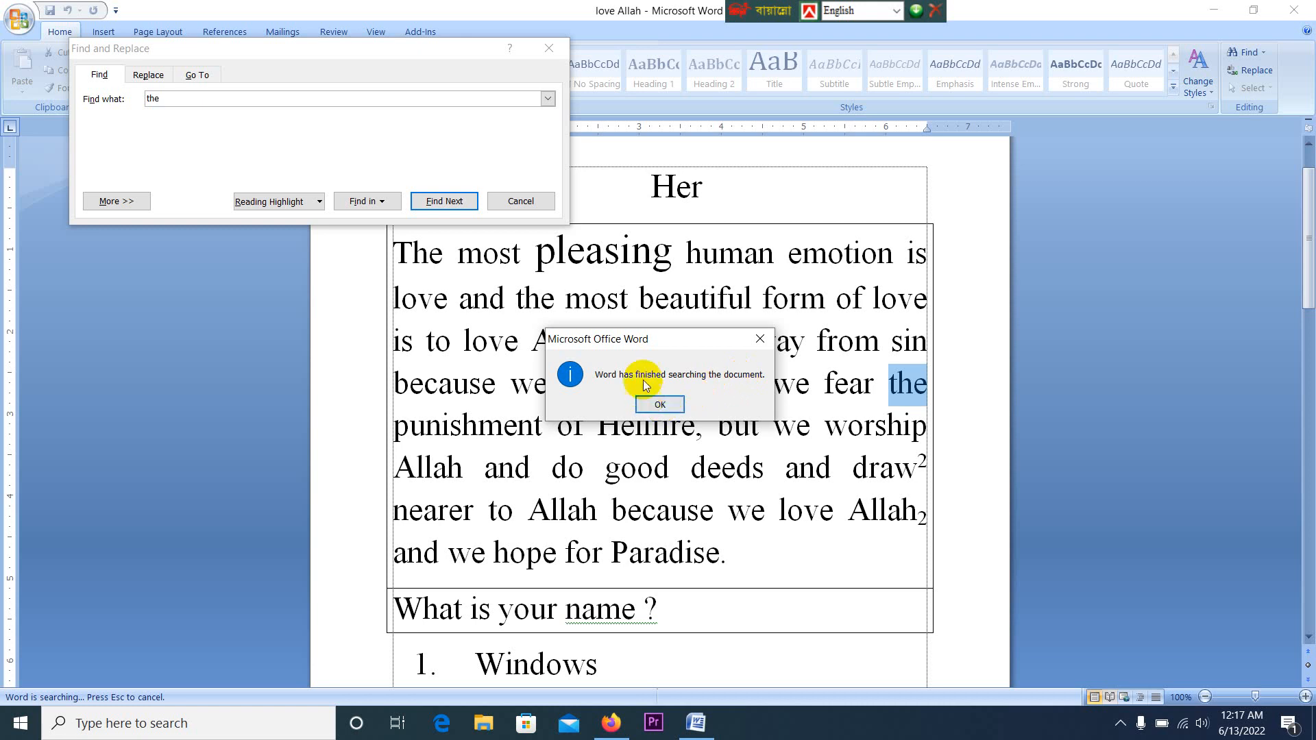
click(662, 405)
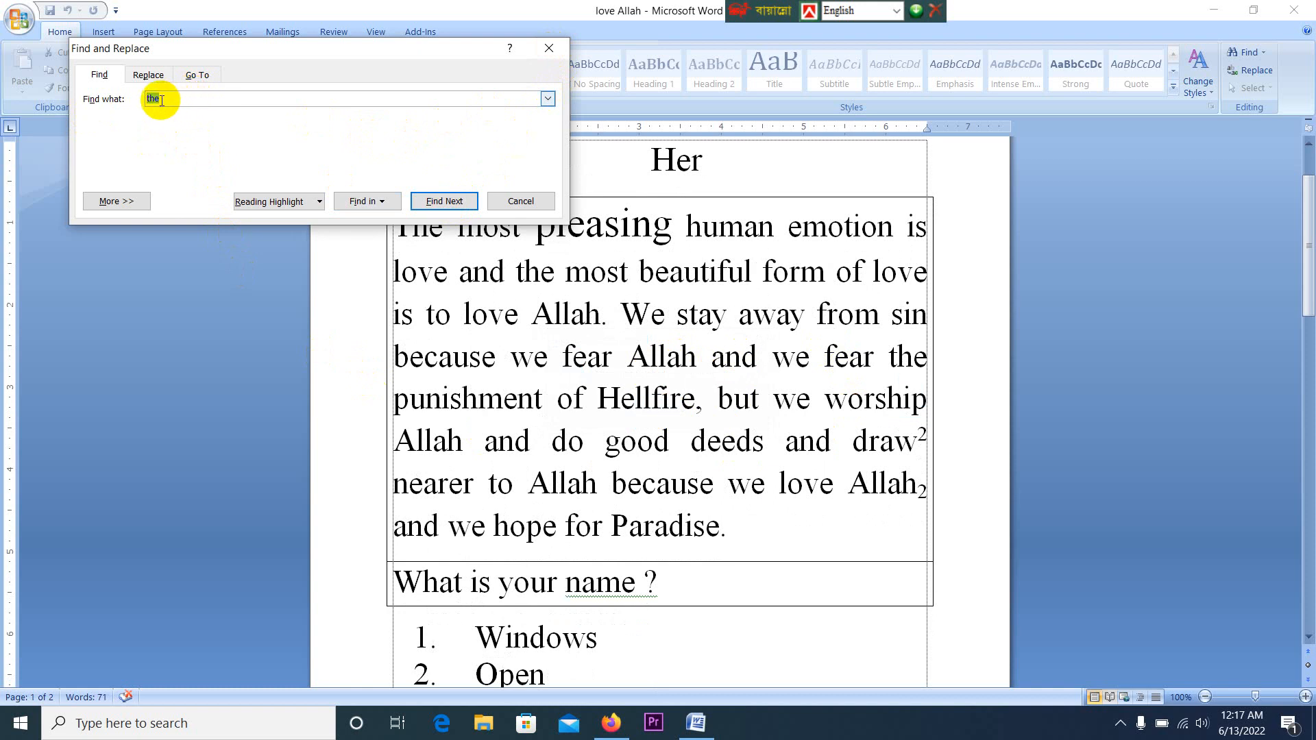
Step: Step through the first matches of "the" once more and close the search dialog
click(433, 200)
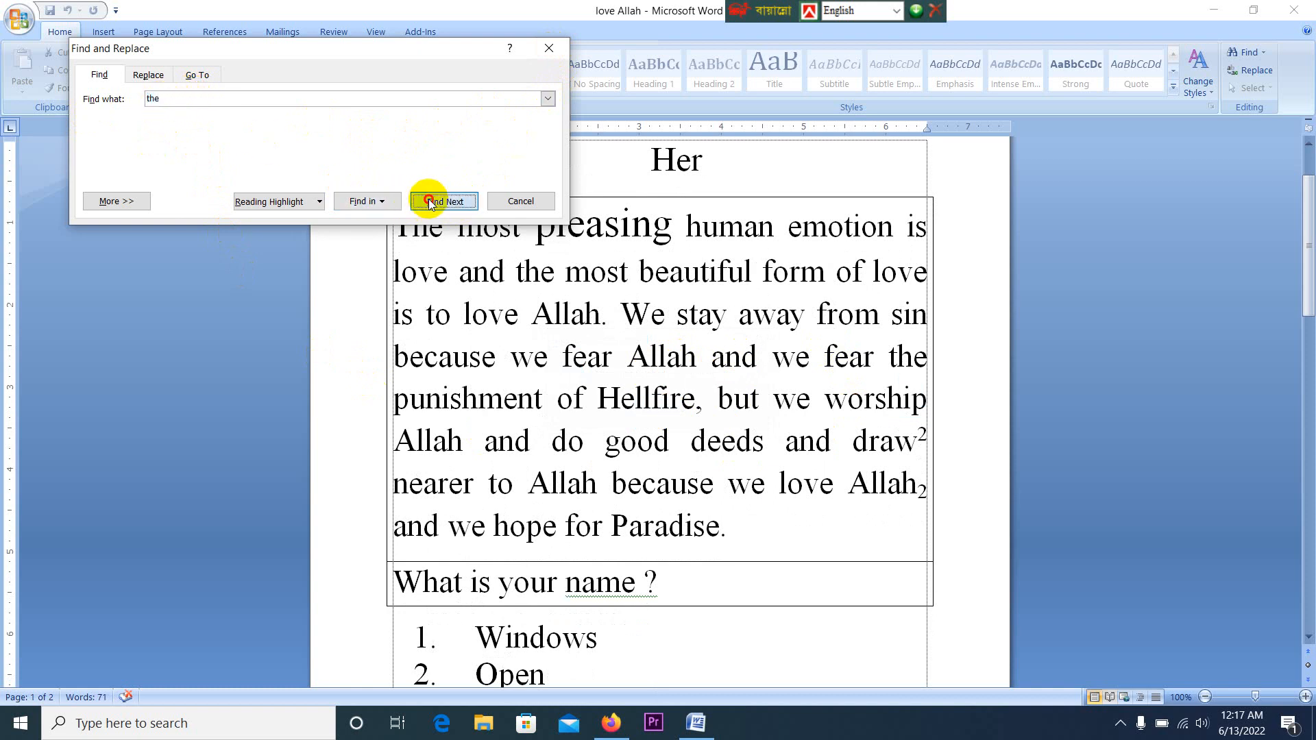
click(439, 176)
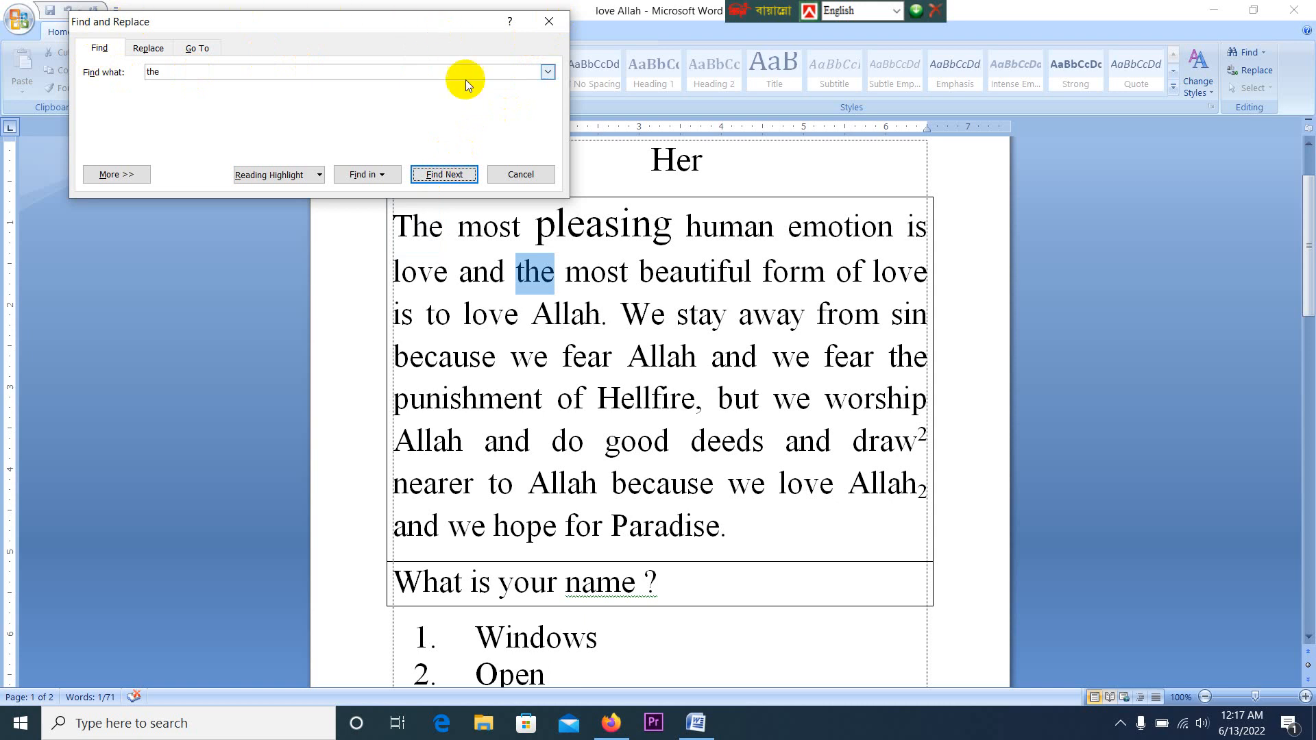
click(549, 23)
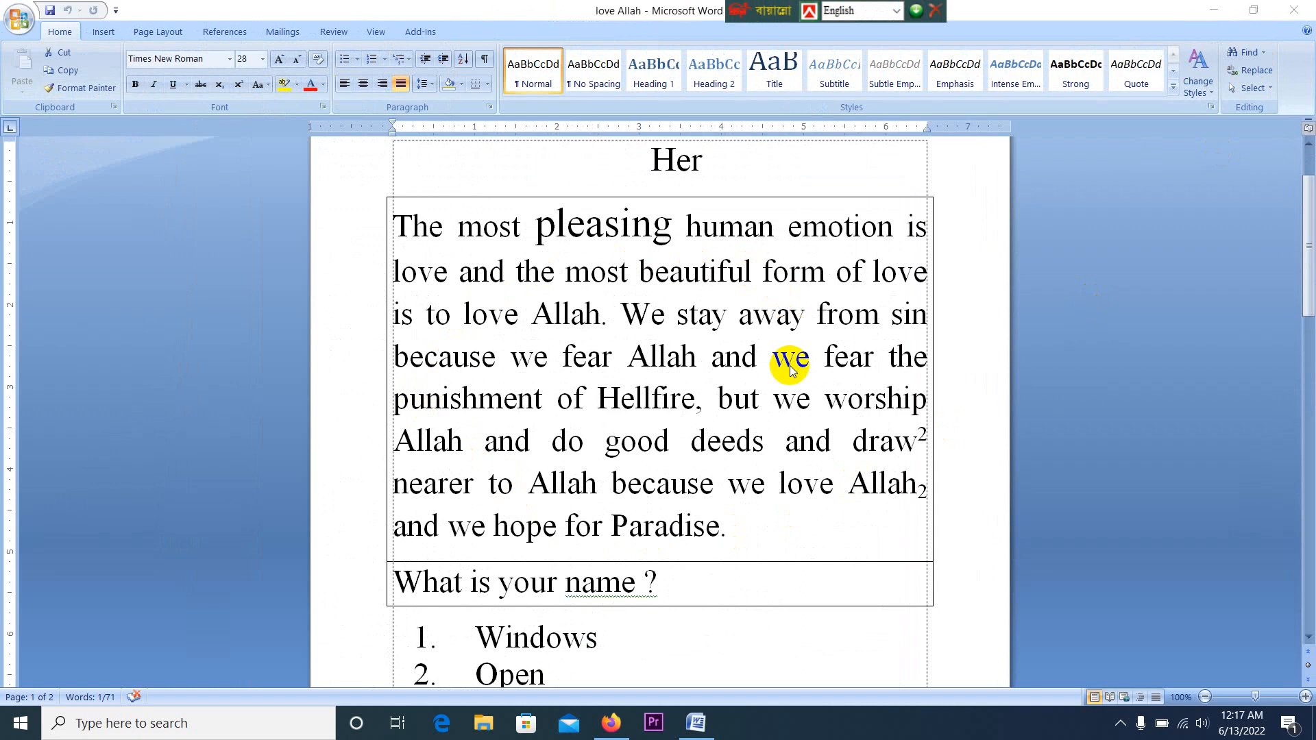
scroll(778, 438, down, 15)
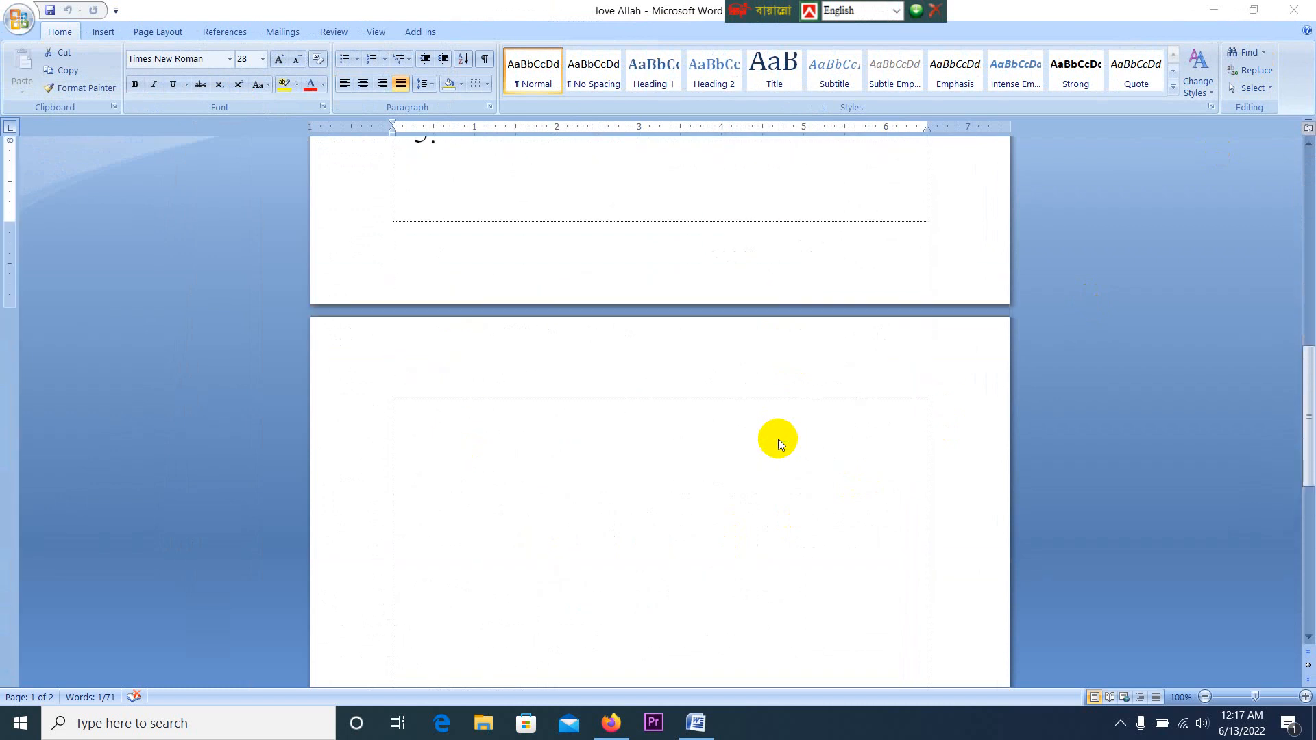
scroll(779, 438, down, 5)
scroll(777, 438, up, 6)
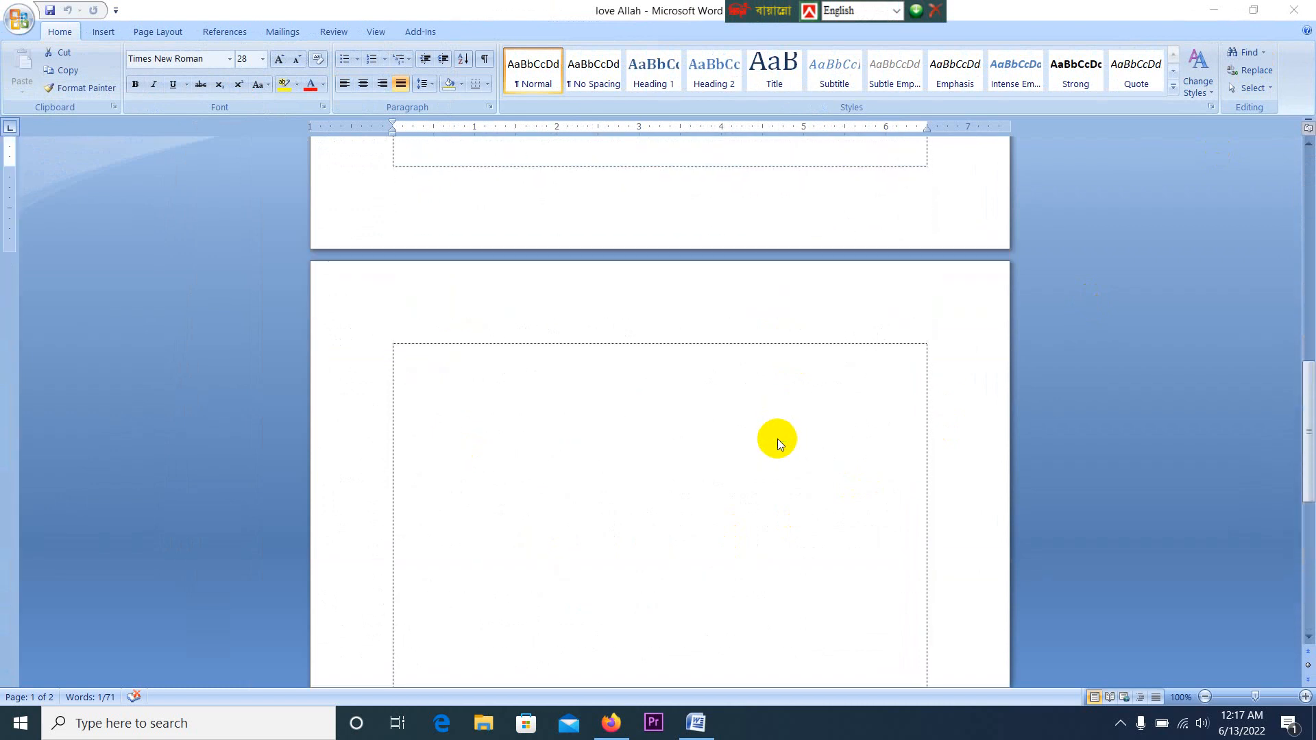
scroll(777, 439, up, 8)
scroll(777, 439, down, 3)
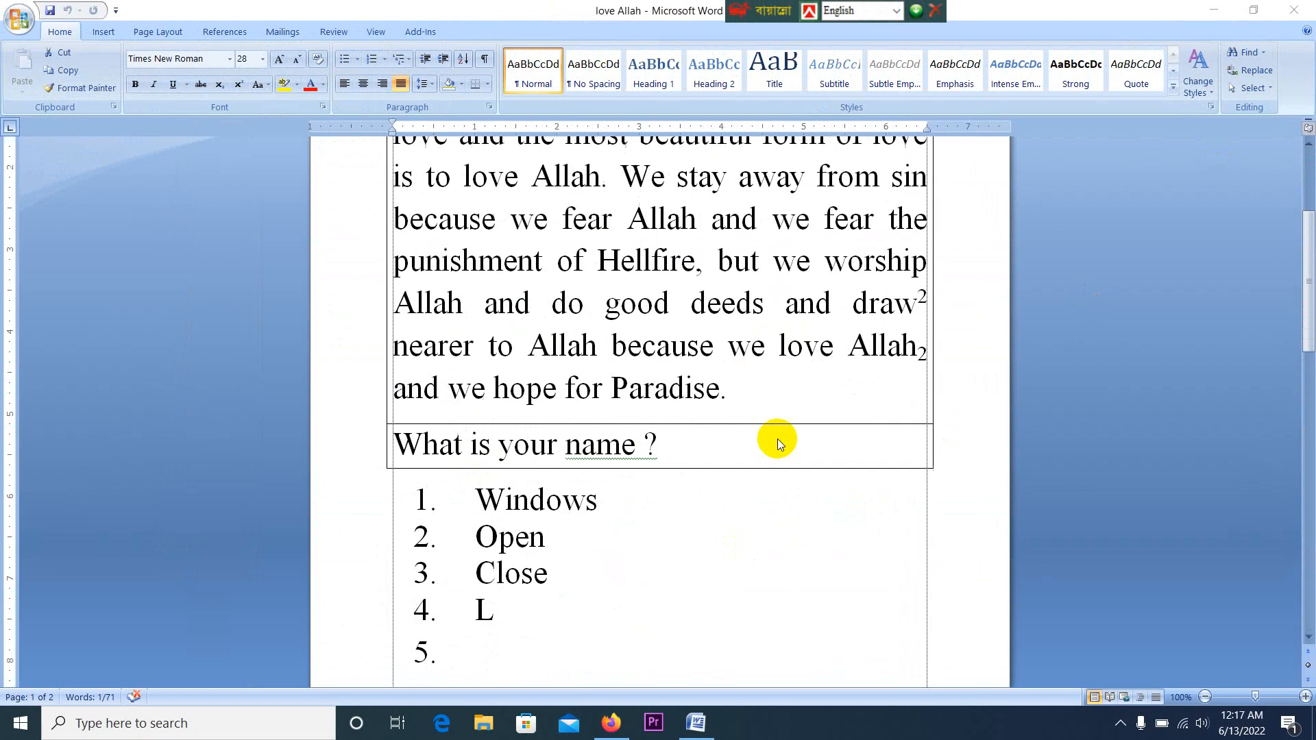
scroll(777, 439, up, 3)
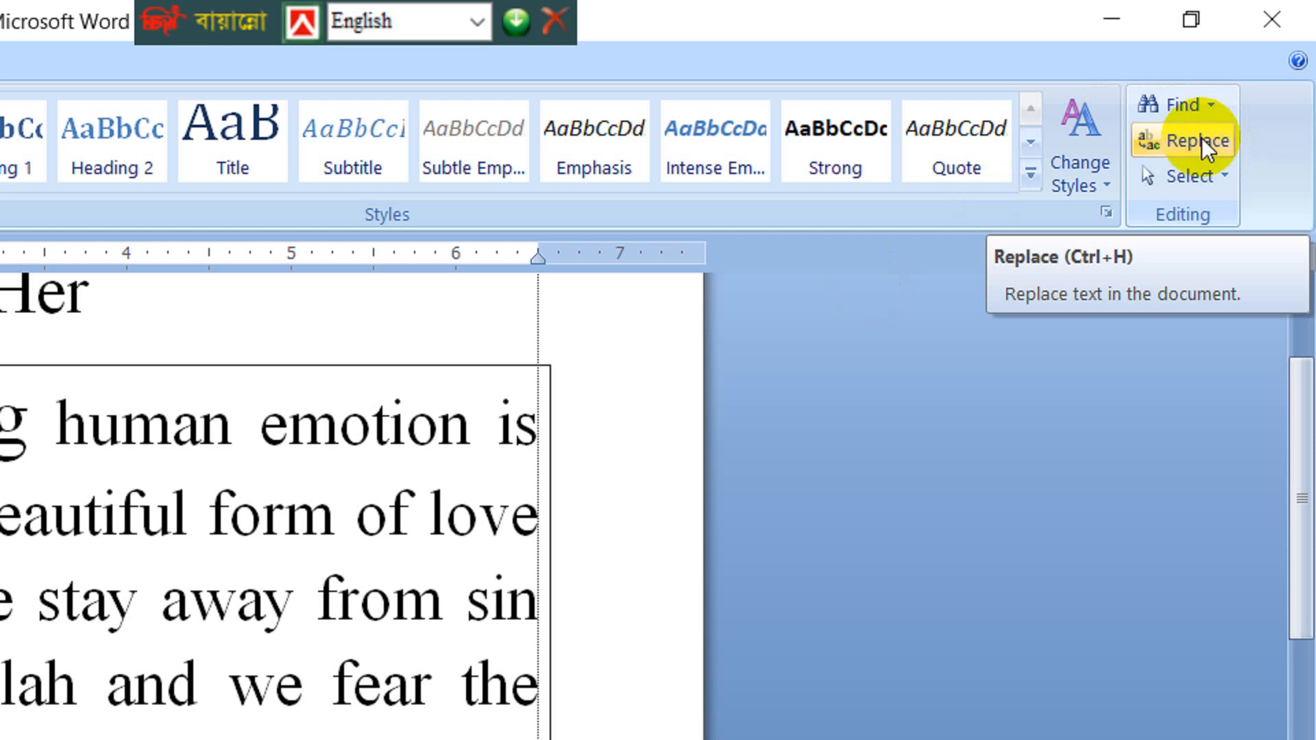
Step: Set up a text replacement that finds "Do" and replaces it with "To"
click(1202, 140)
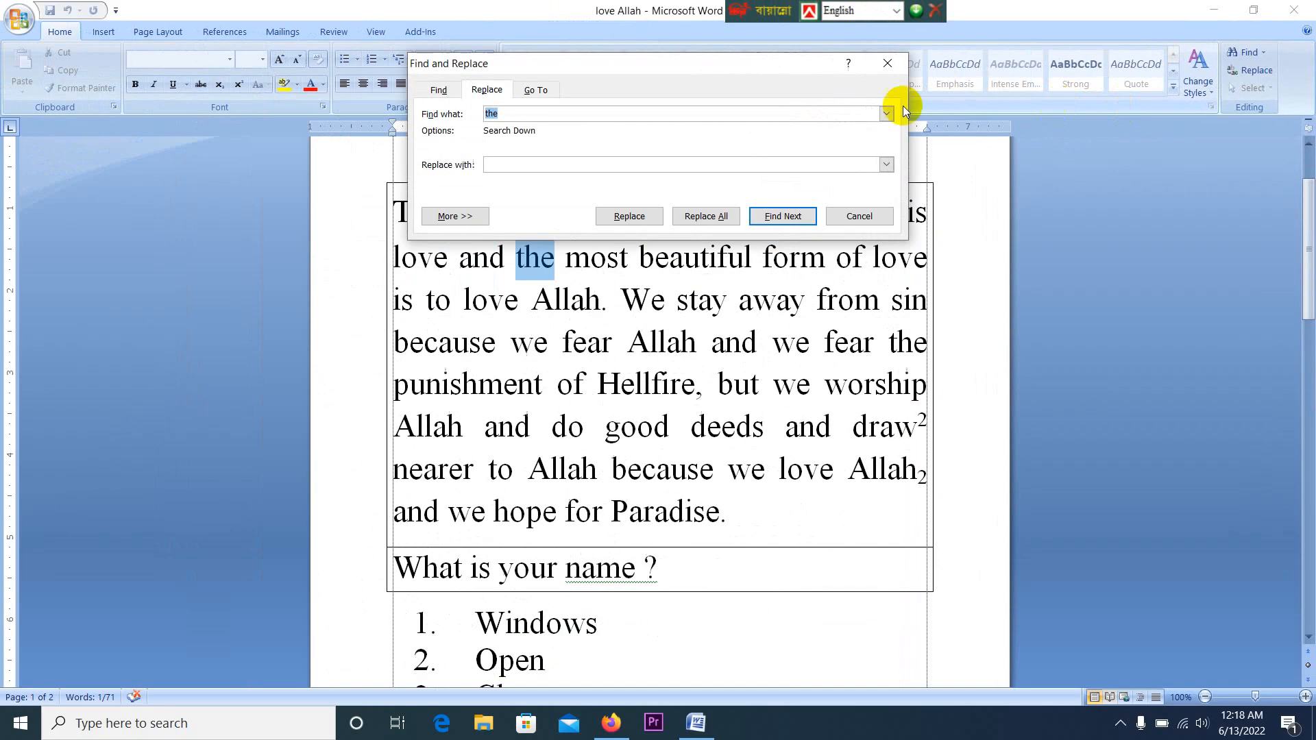
drag(655, 62, 317, 45)
click(170, 96)
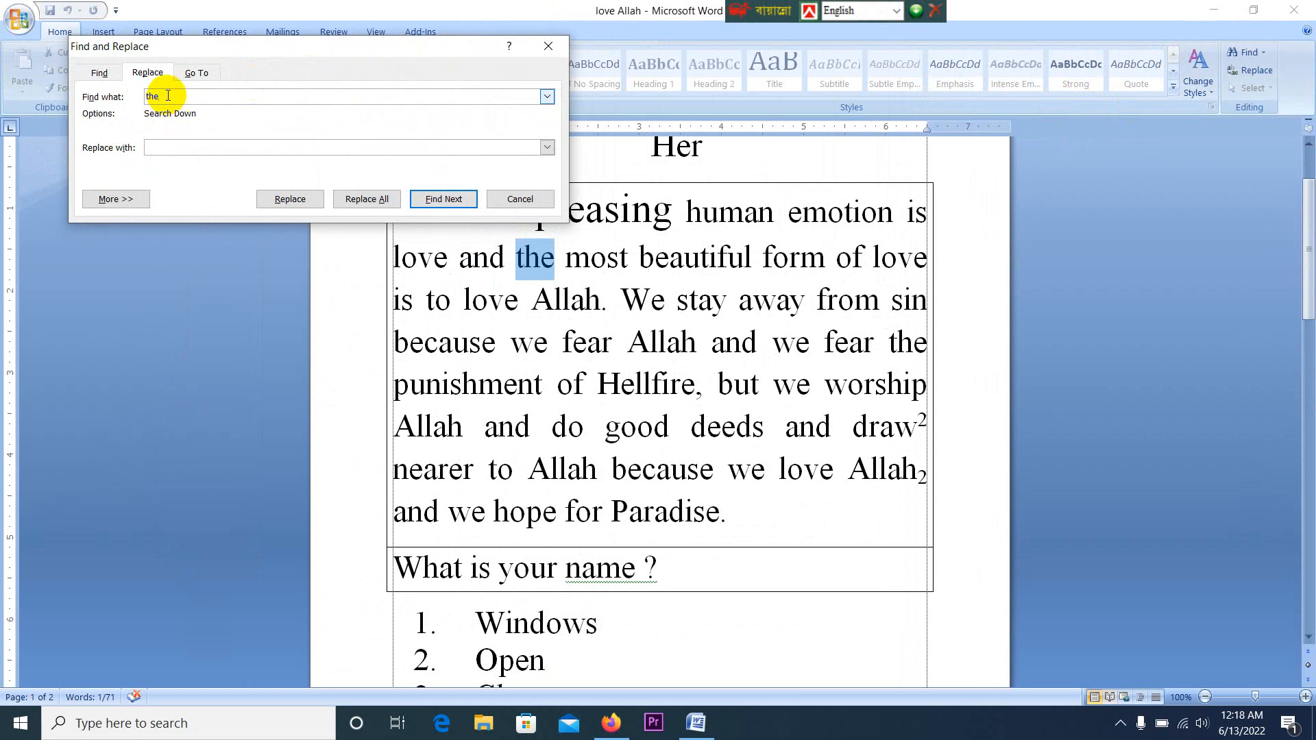
key(BackSpace)
key(BackSpace)
key(BackSpace)
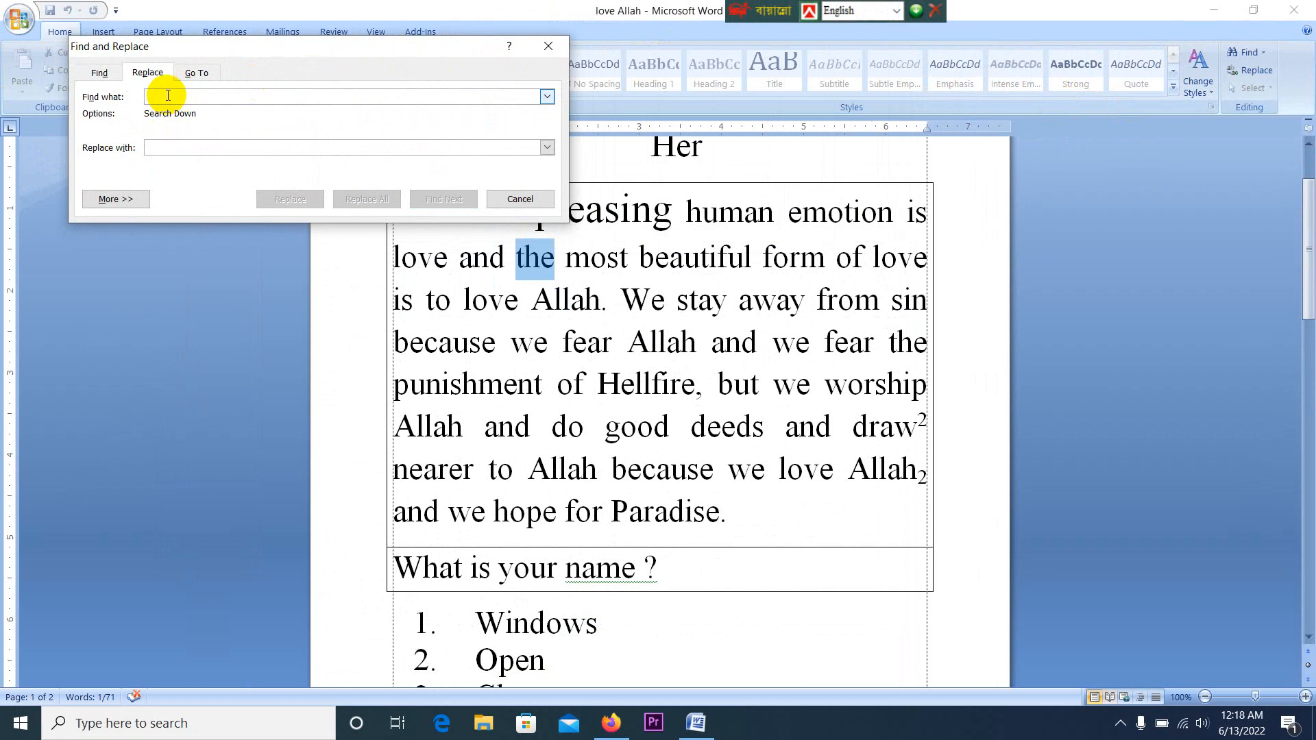
text(/d)
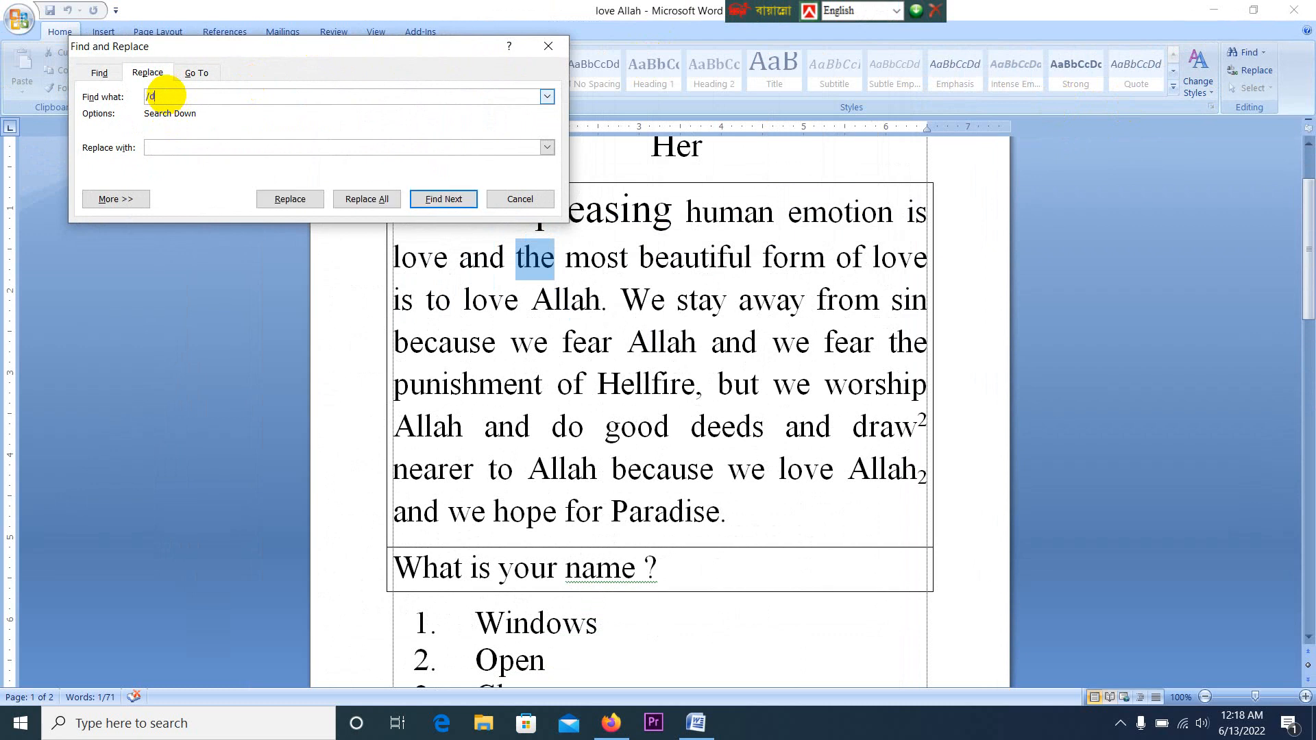
key(BackSpace)
key(BackSpace)
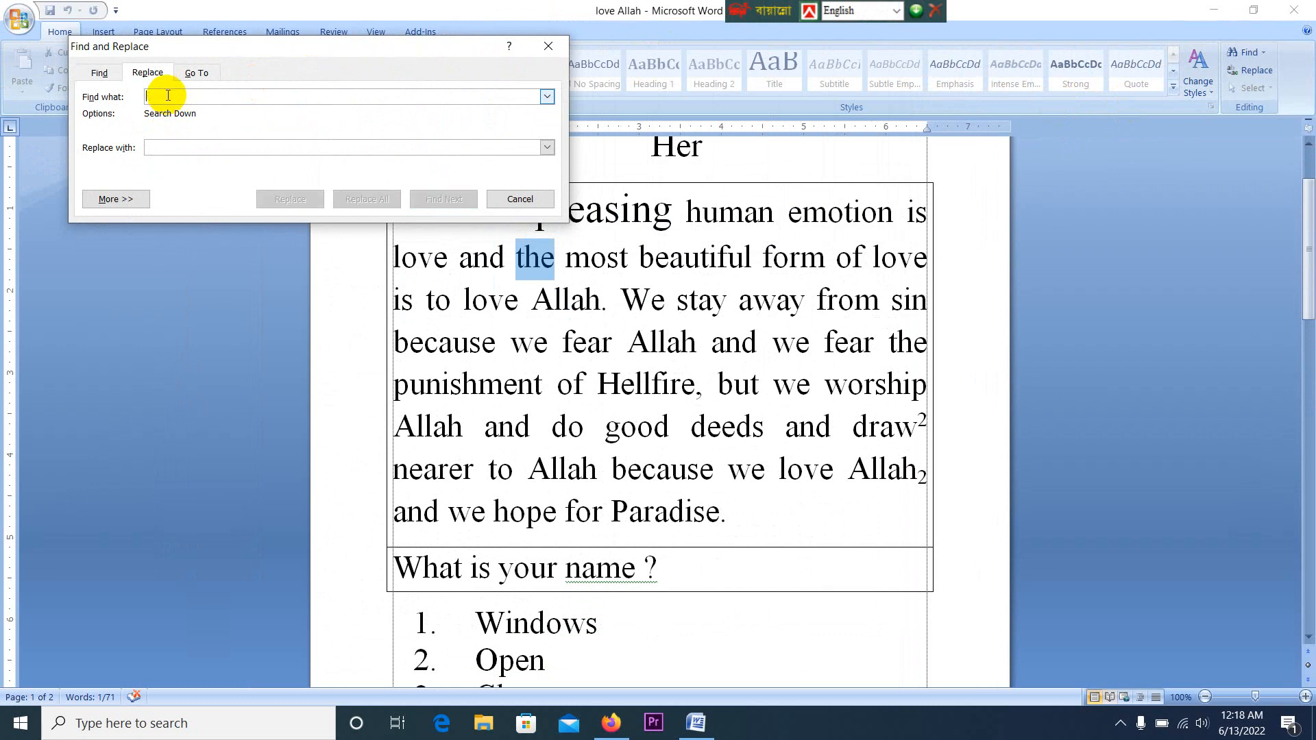
text(Do)
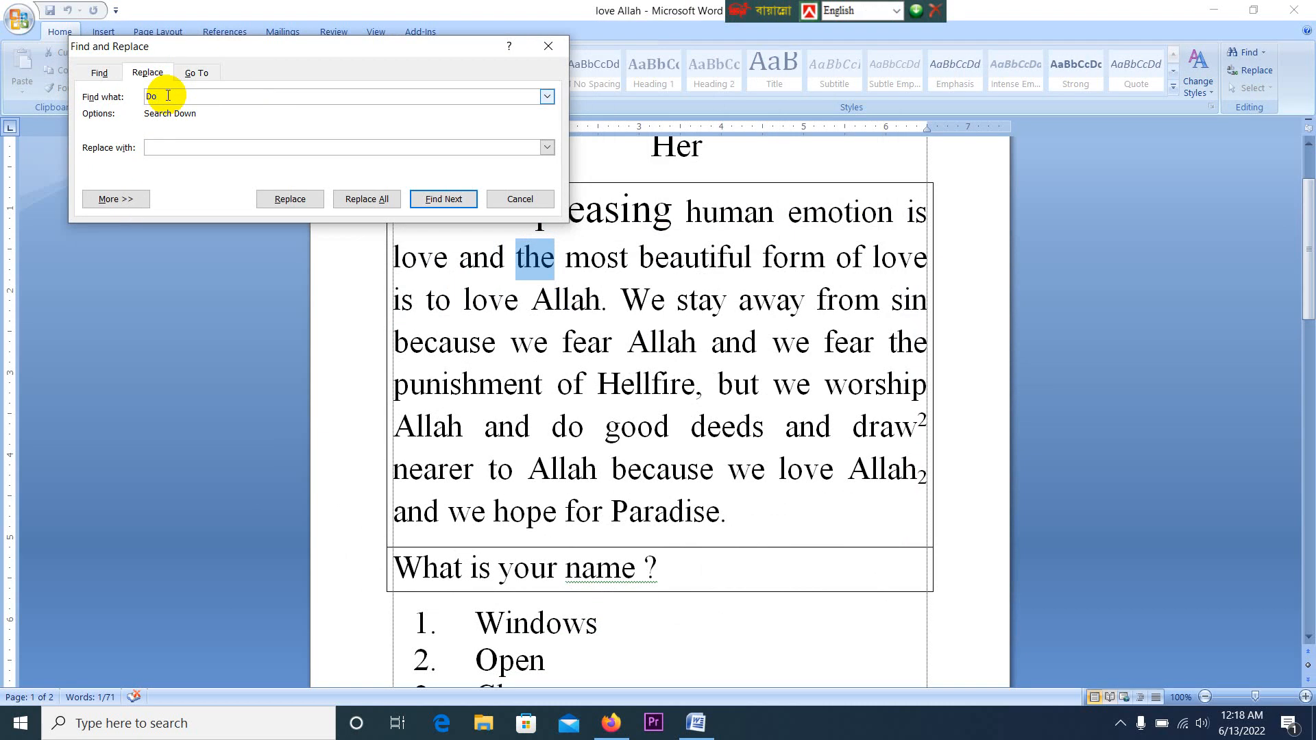
click(218, 148)
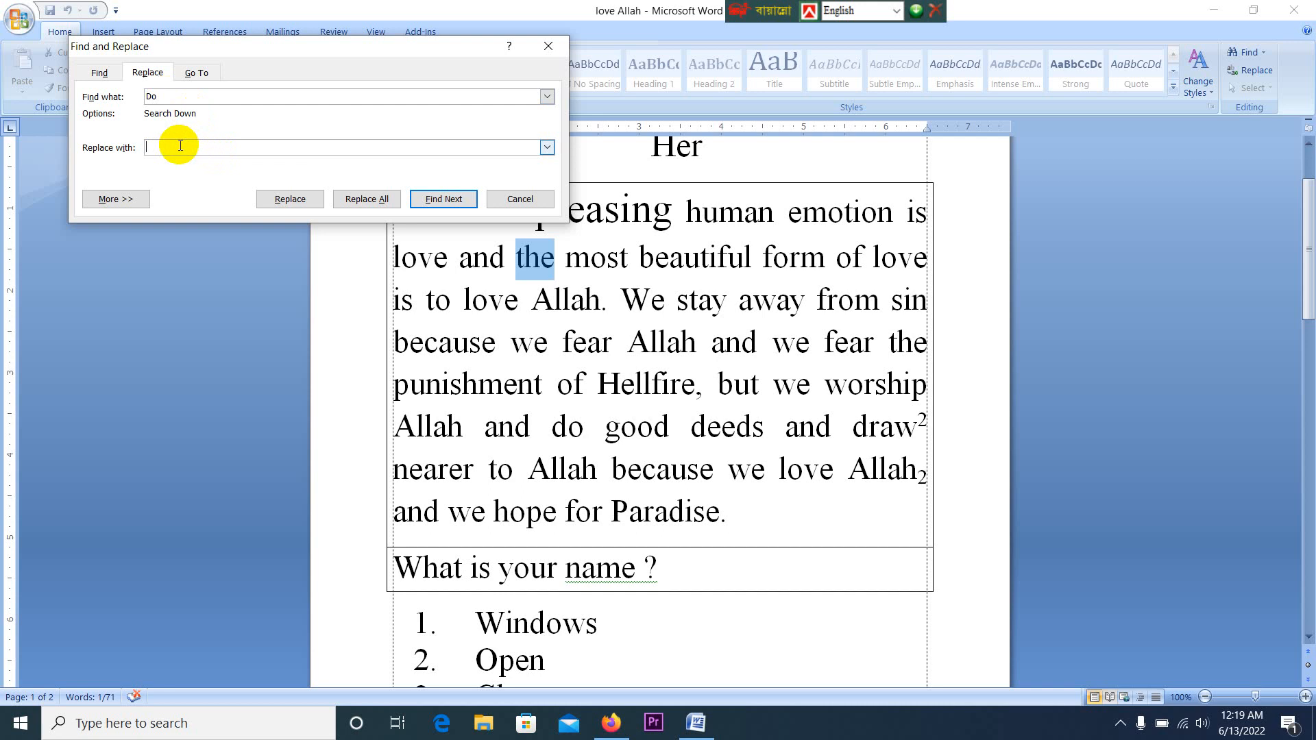
text(To)
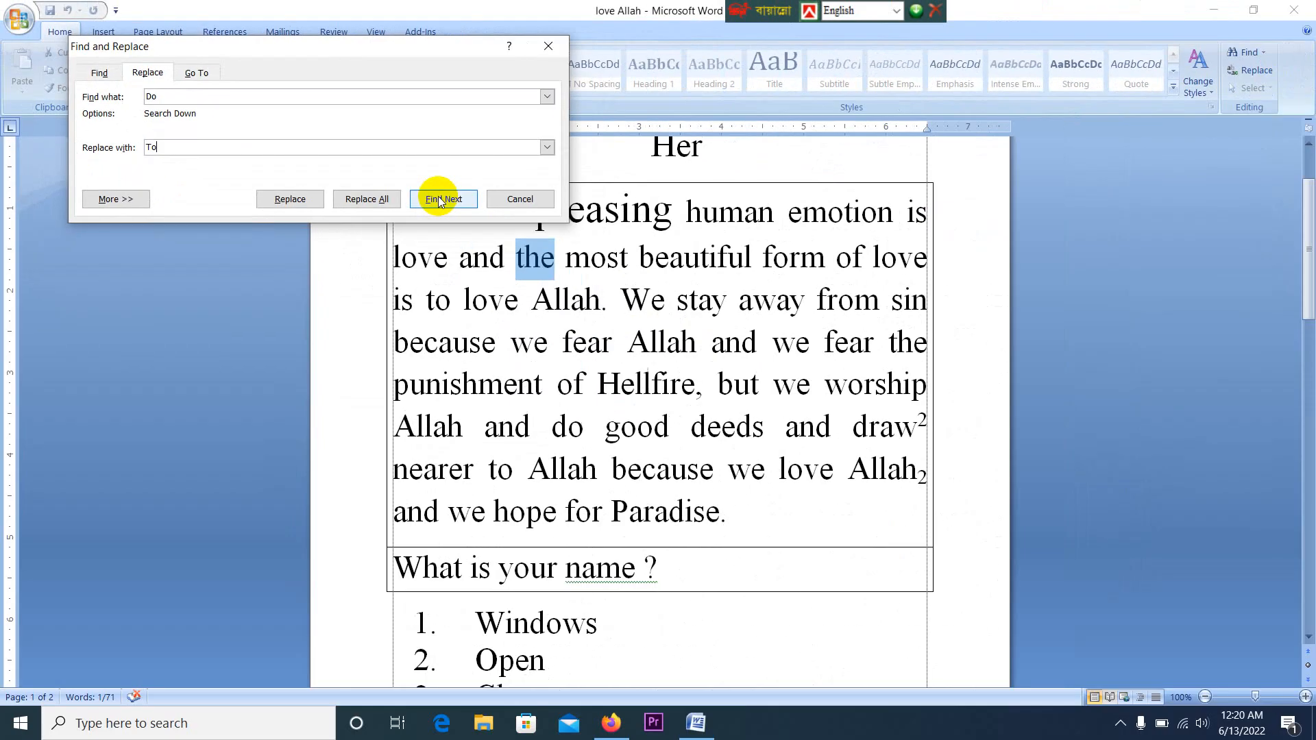
Step: Replace the single match "do" before "good deeds" with "To" and close the Find and Replace dialog
click(664, 383)
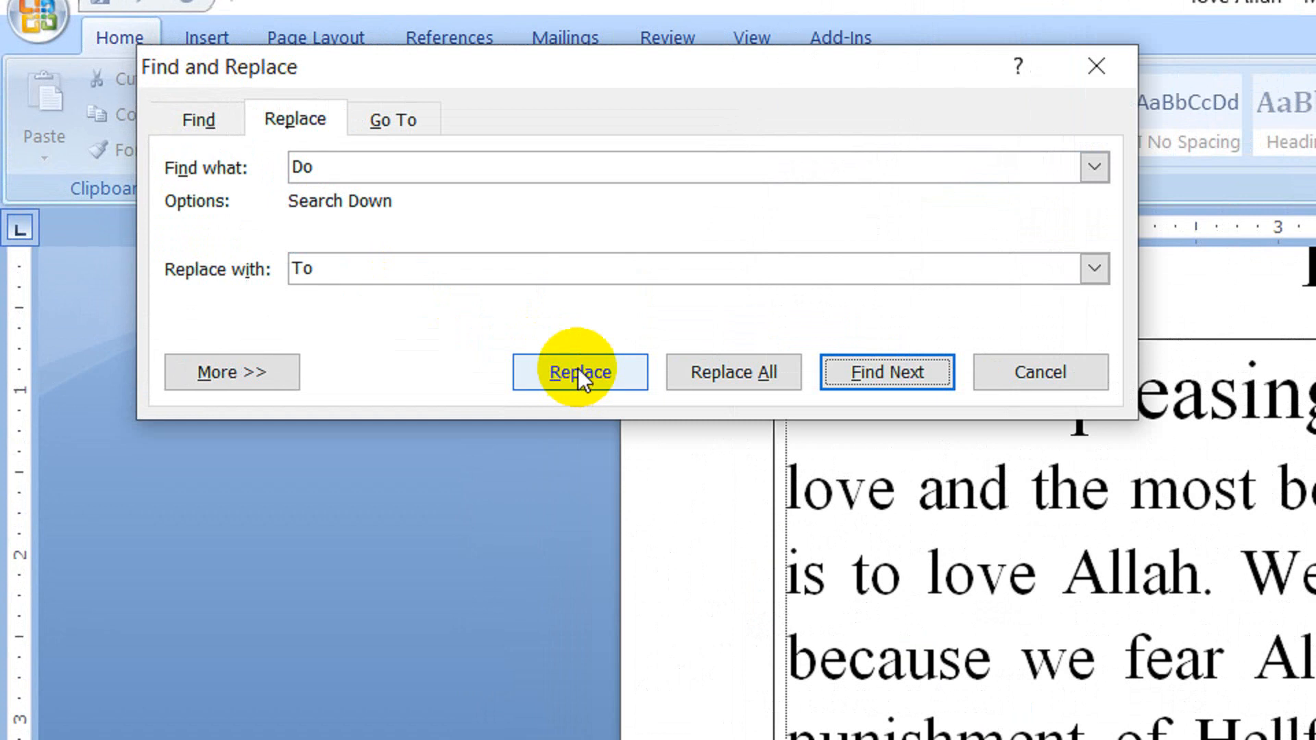
click(578, 368)
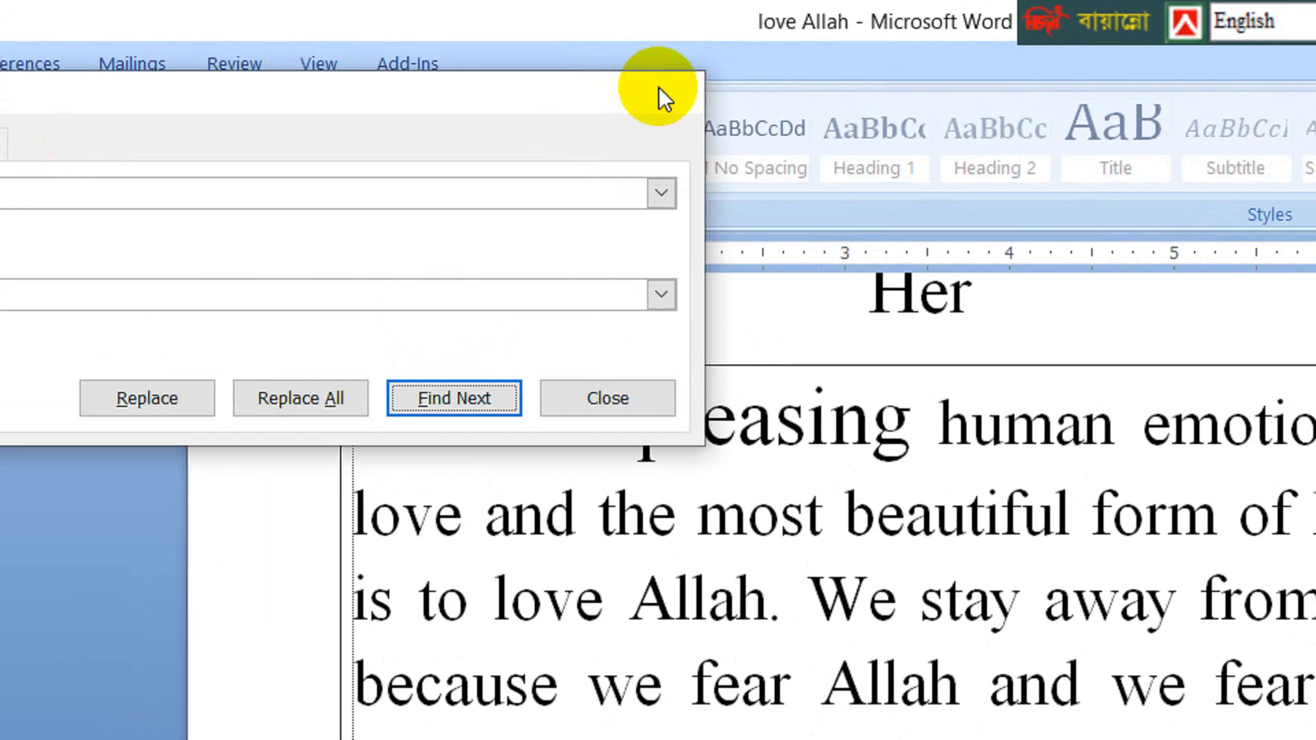
click(549, 46)
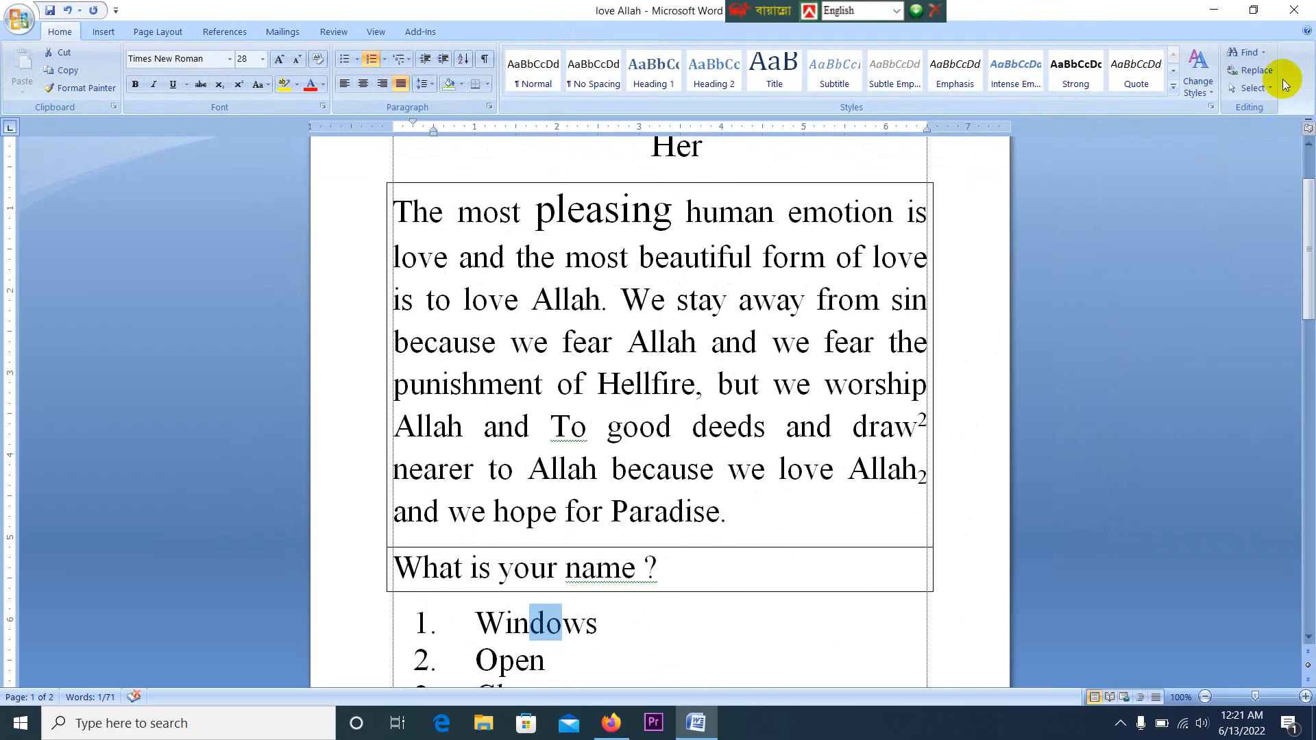
Step: Select the entire content of the document with Select All
scroll(771, 391, down, 5)
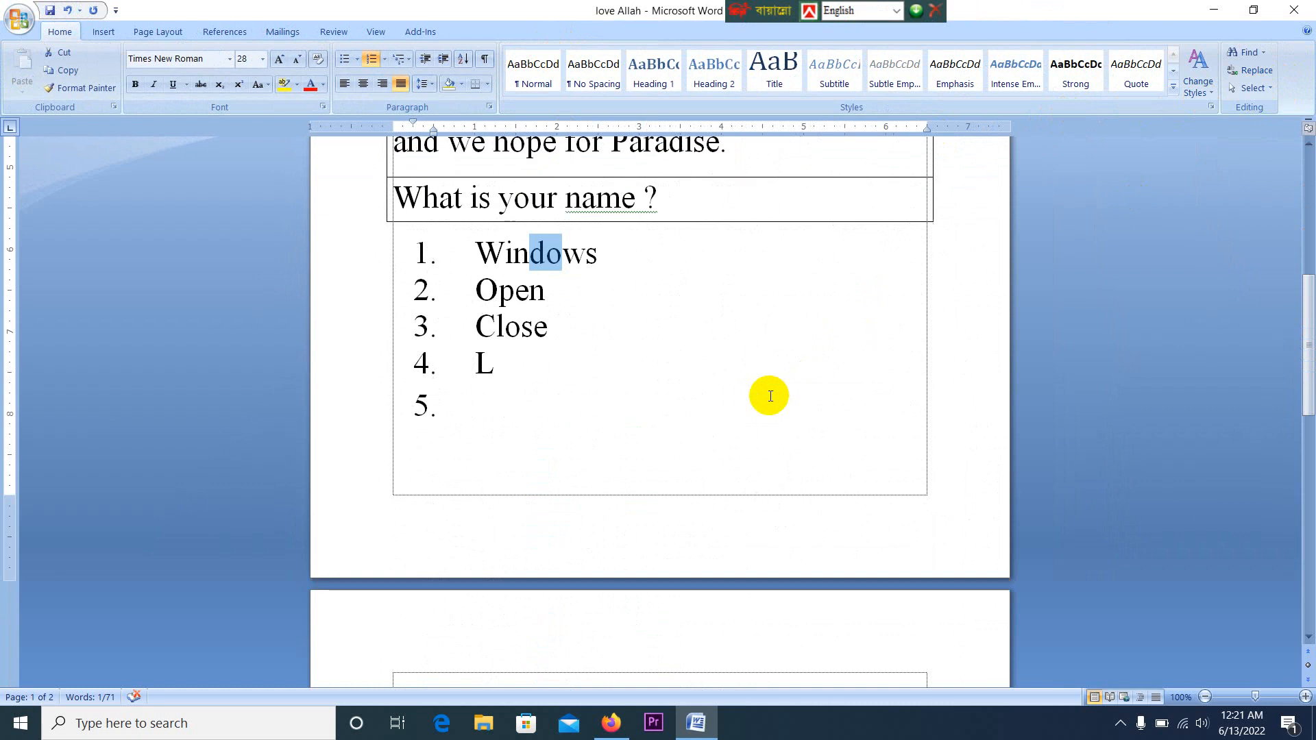
scroll(771, 396, down, 3)
scroll(771, 396, up, 9)
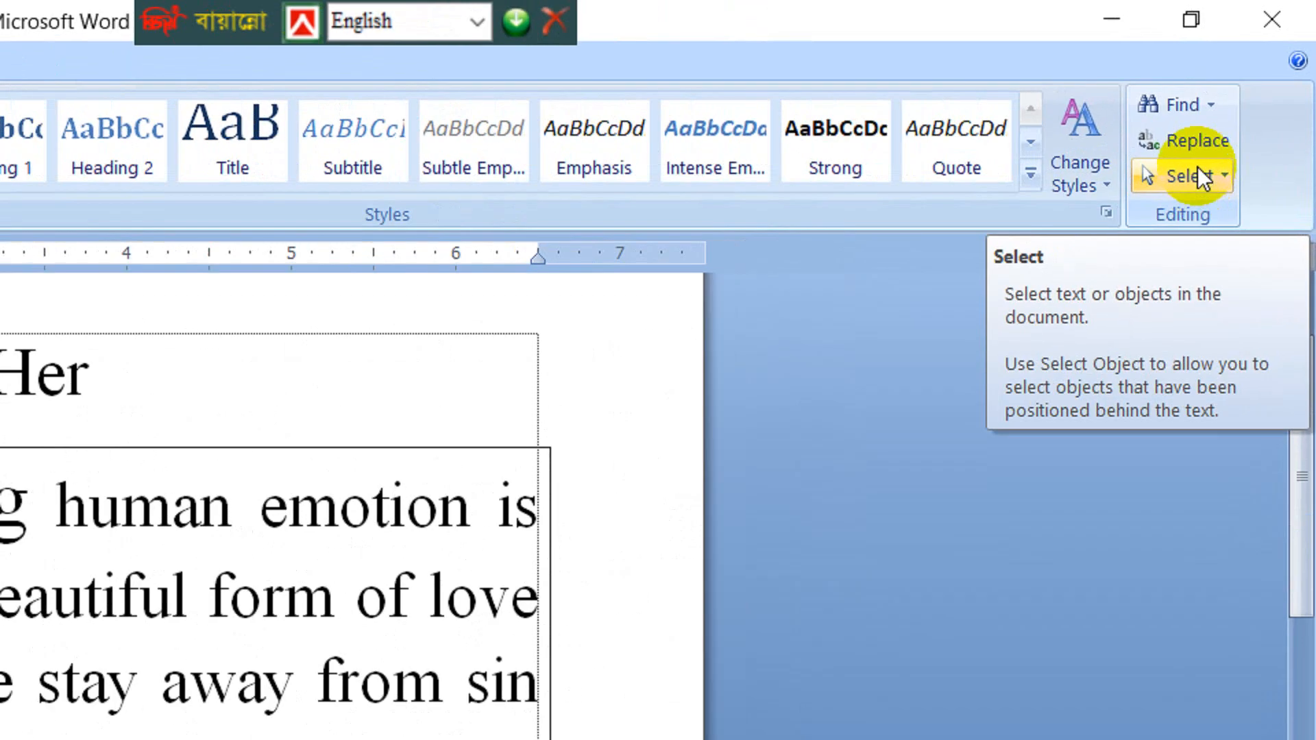
click(1198, 172)
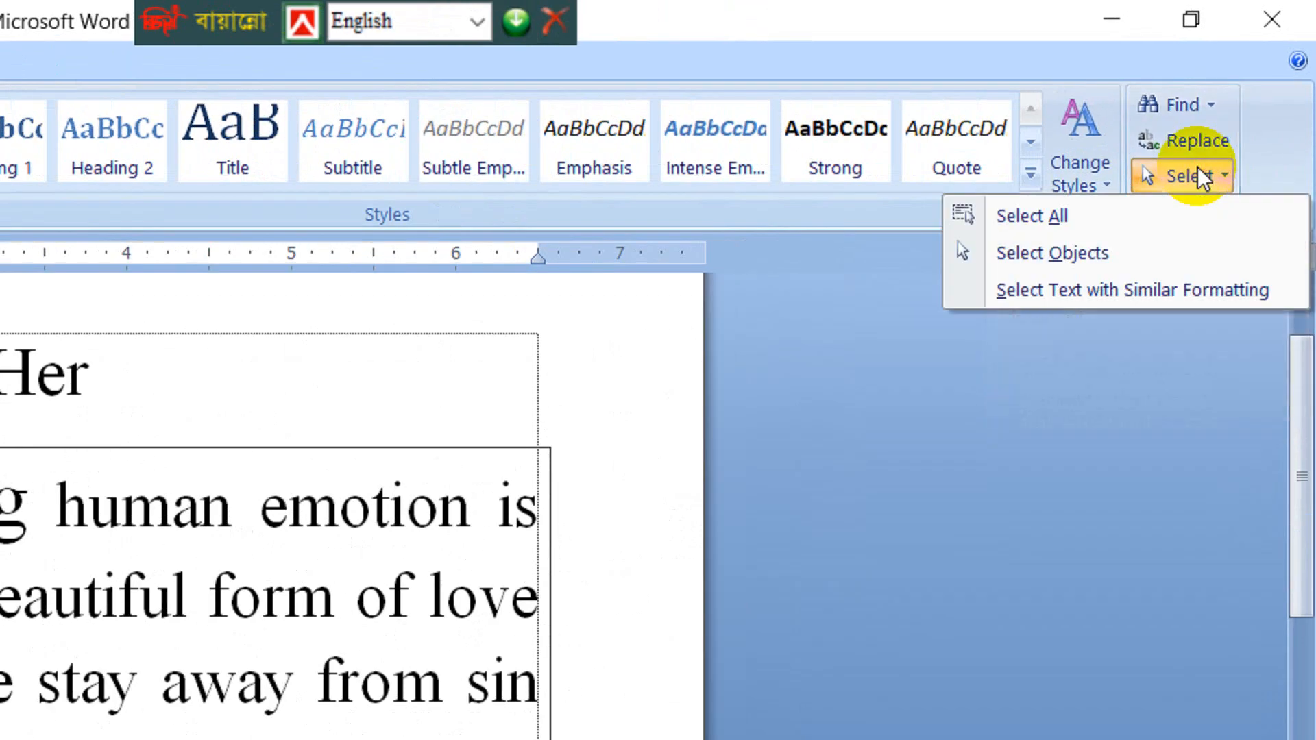
click(1198, 176)
click(1198, 175)
click(1187, 178)
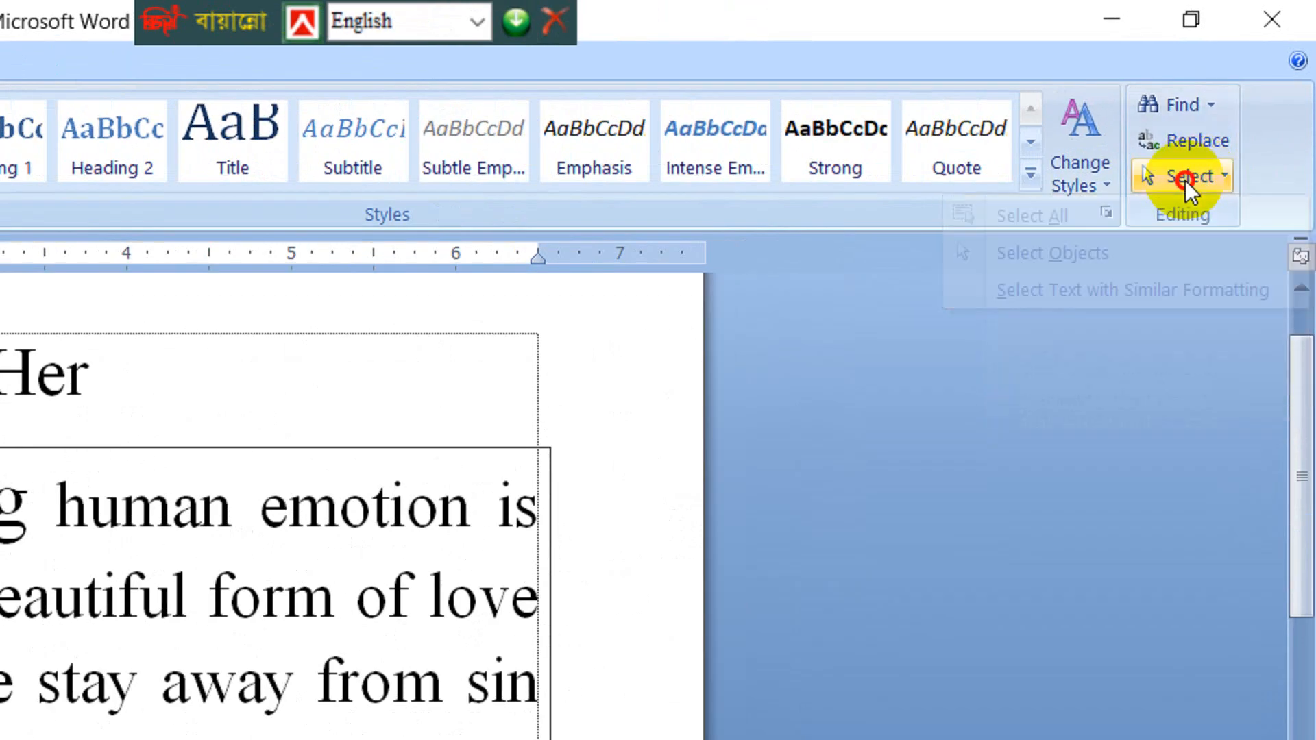
click(1188, 178)
click(1063, 216)
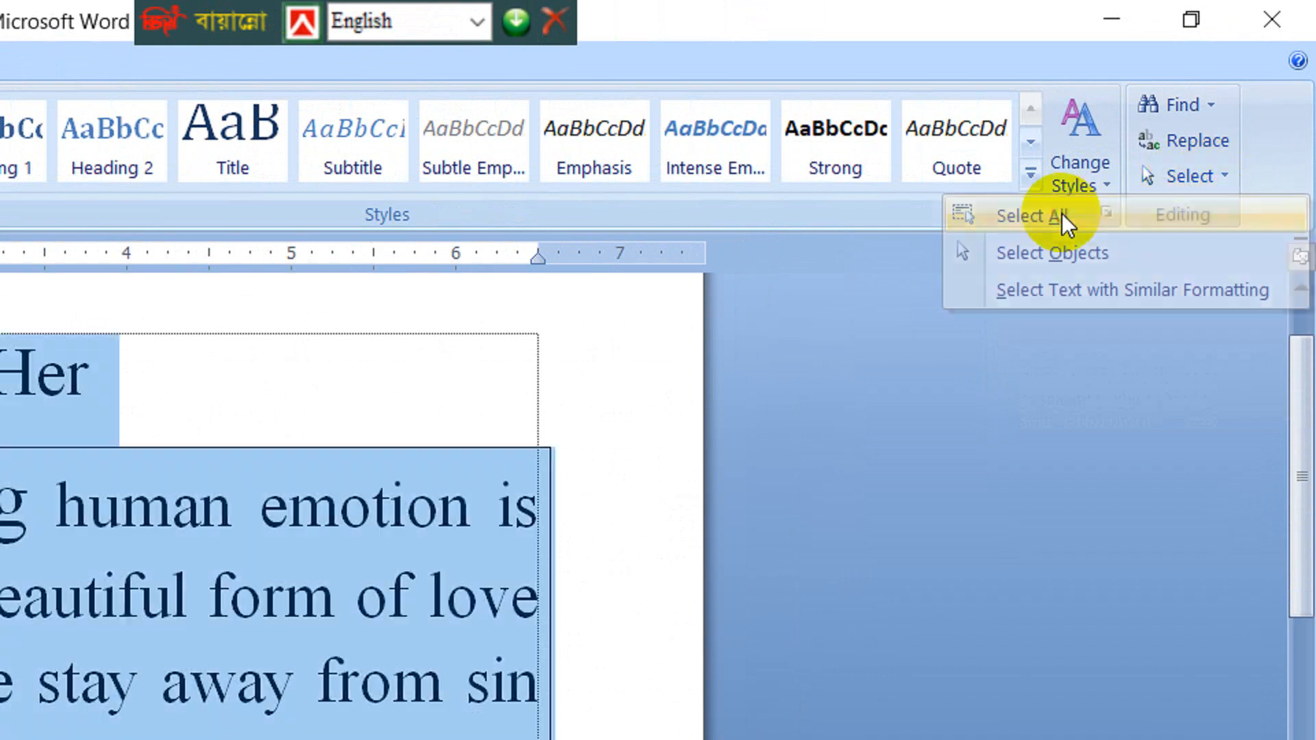
Step: Review the selected content, apply Select All to the whole document again, and clear the selection
scroll(274, 632, down, 10)
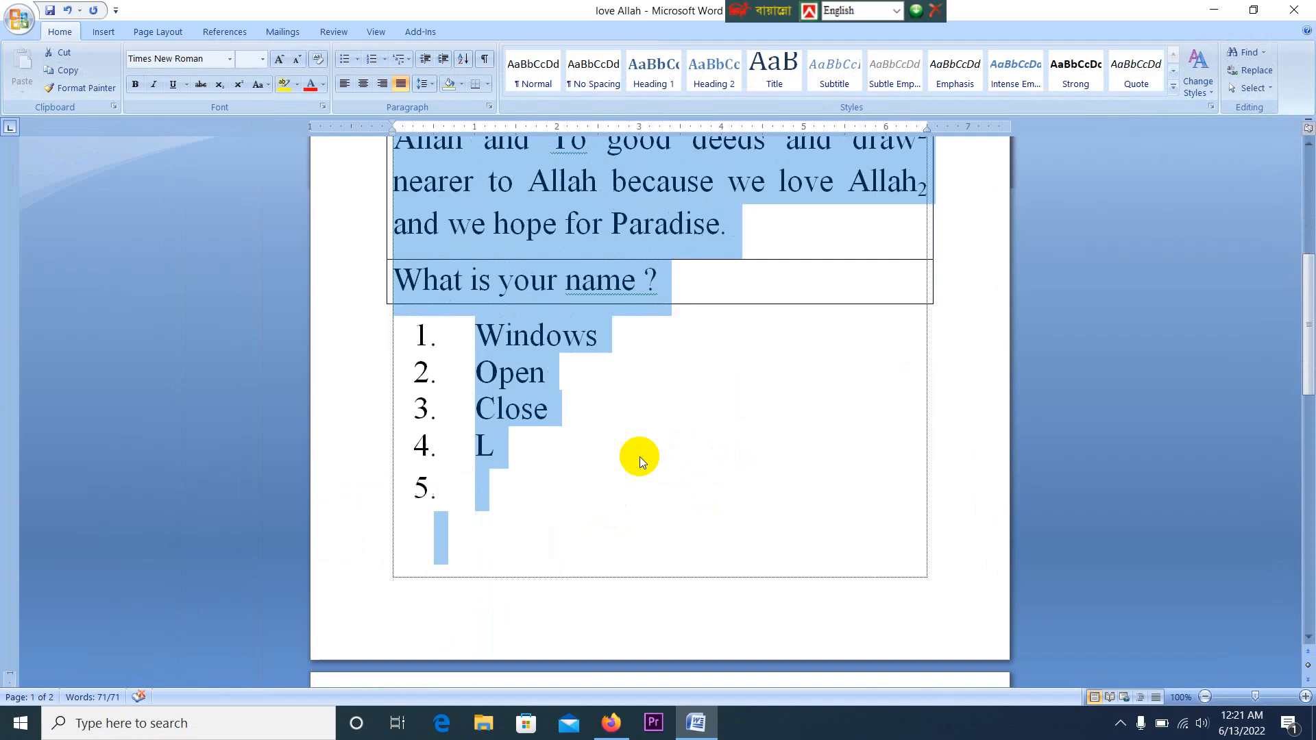
scroll(640, 457, up, 10)
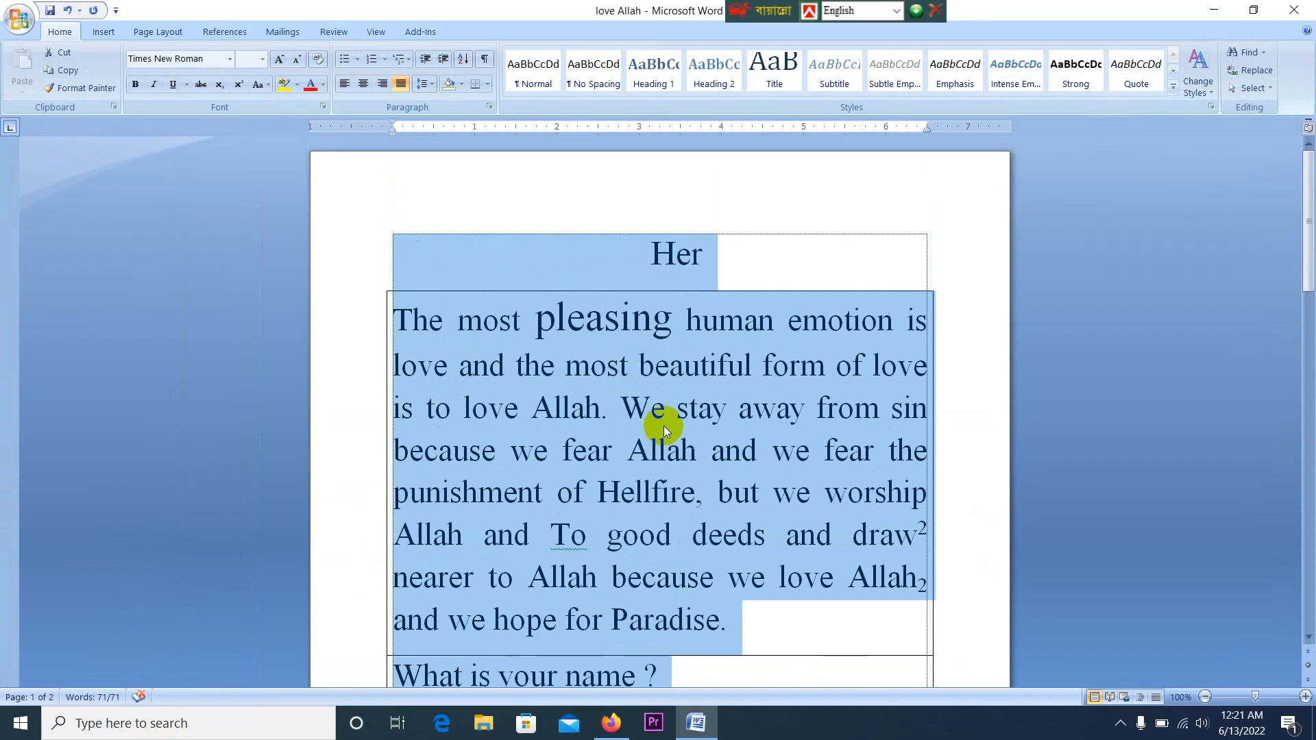
click(1271, 87)
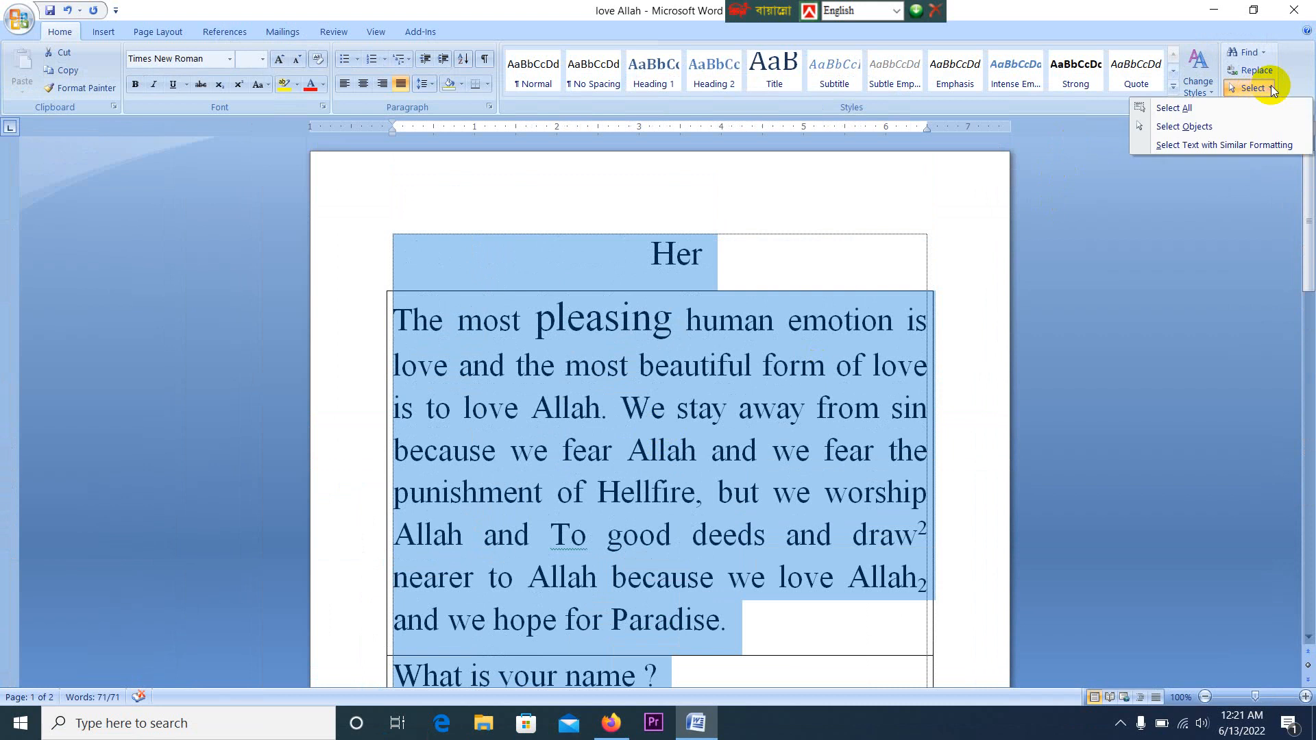
click(1205, 105)
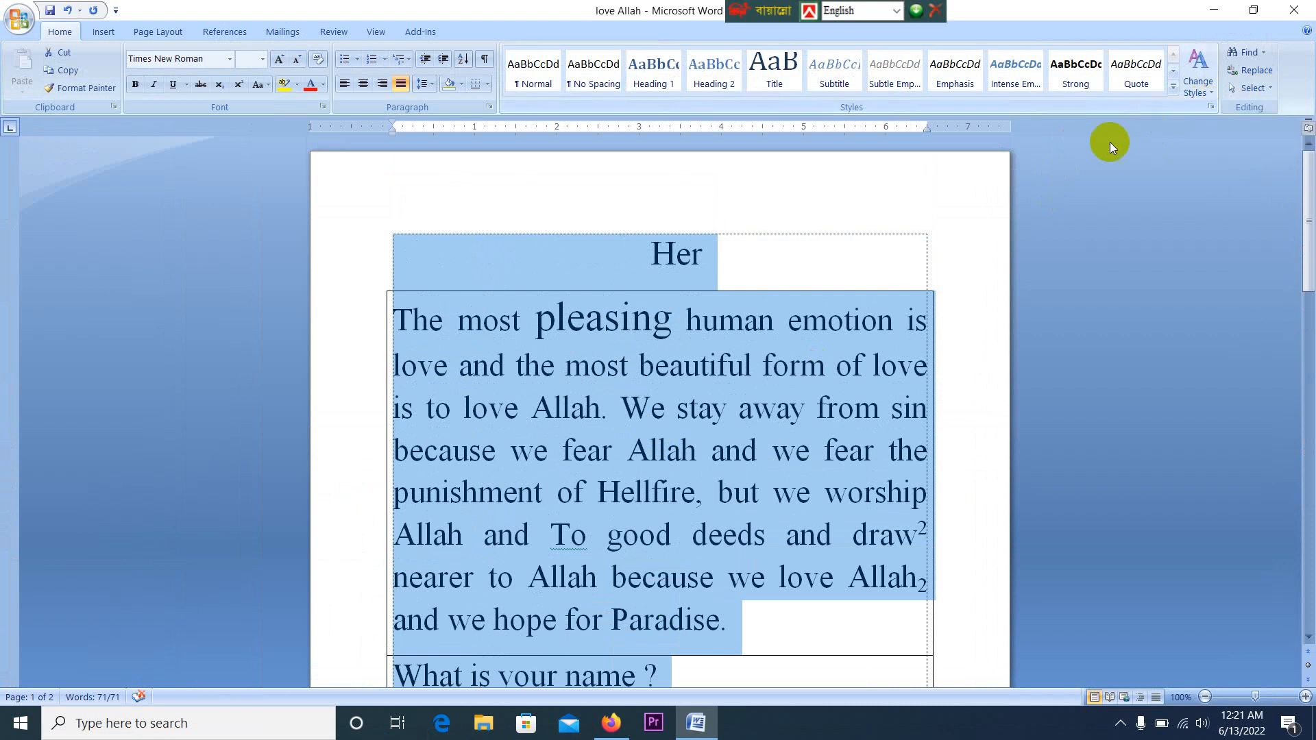
click(874, 263)
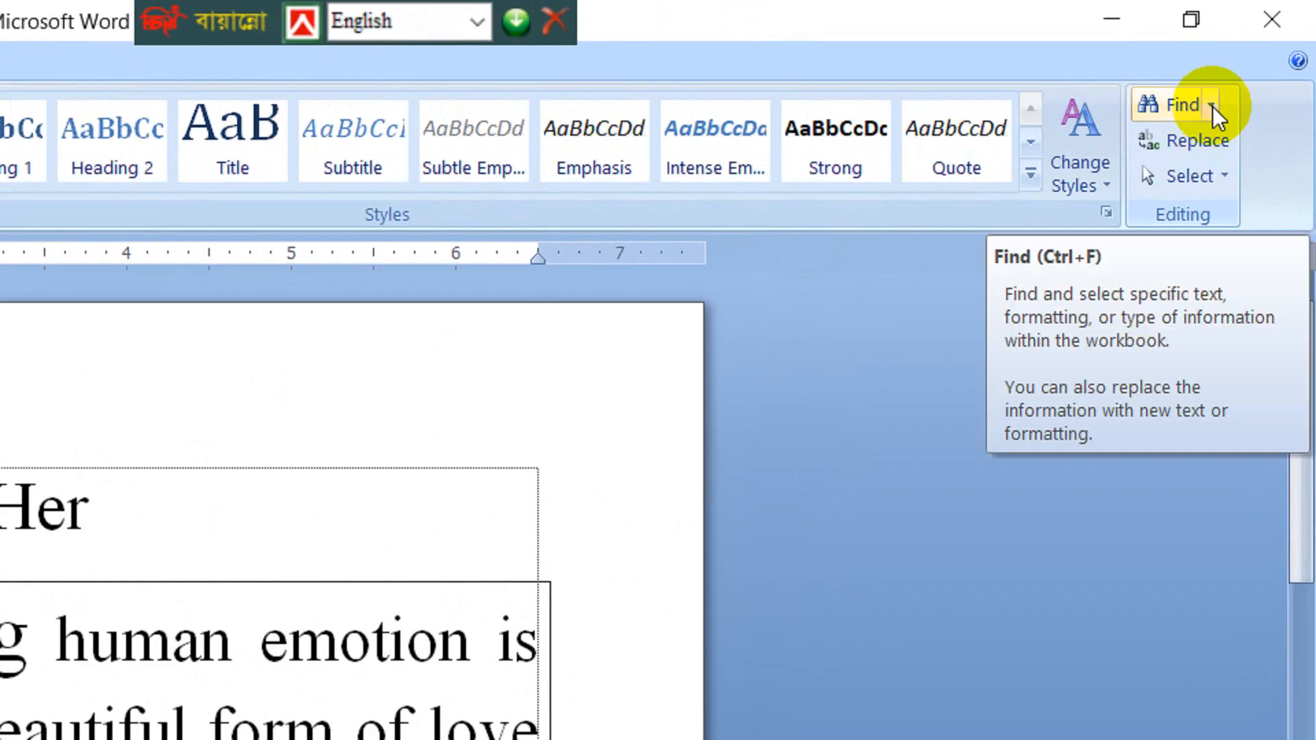
Step: Place the cursor at the start of the blank second page and enter the single Bangla character "ঐ"
click(1214, 109)
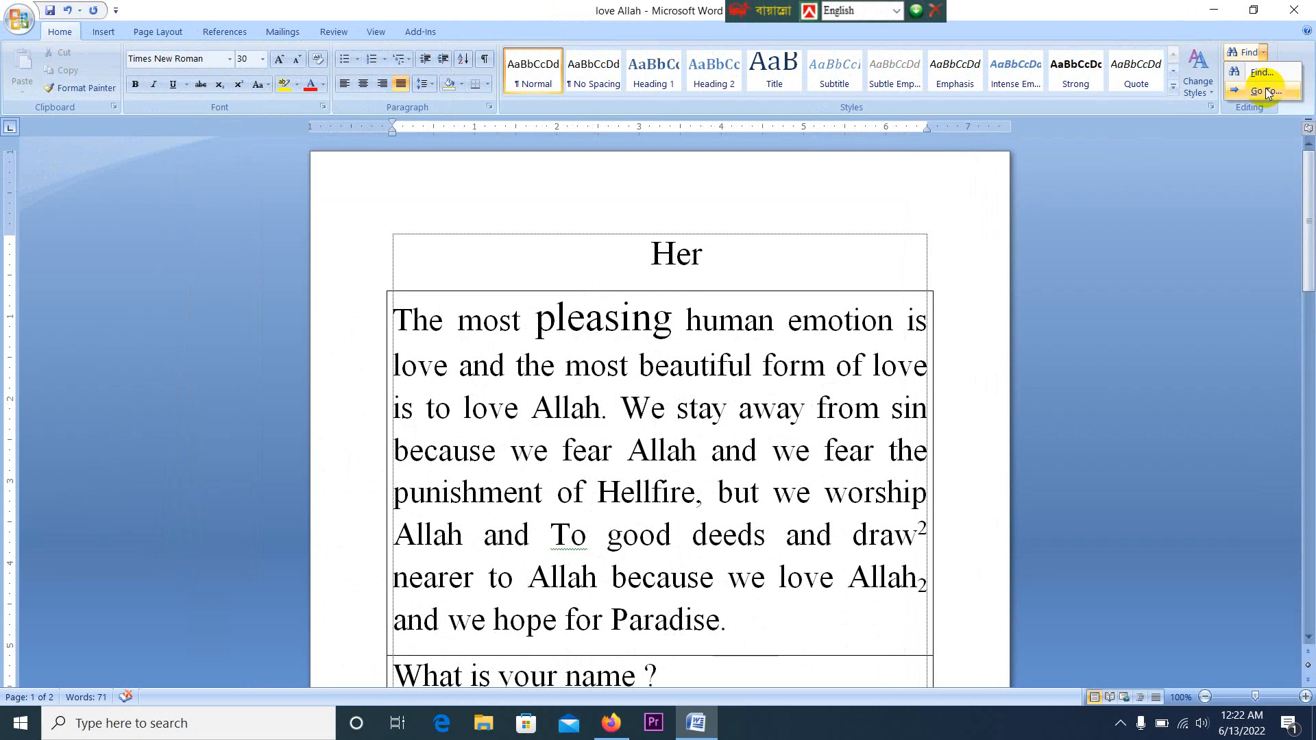
scroll(558, 587, down, 6)
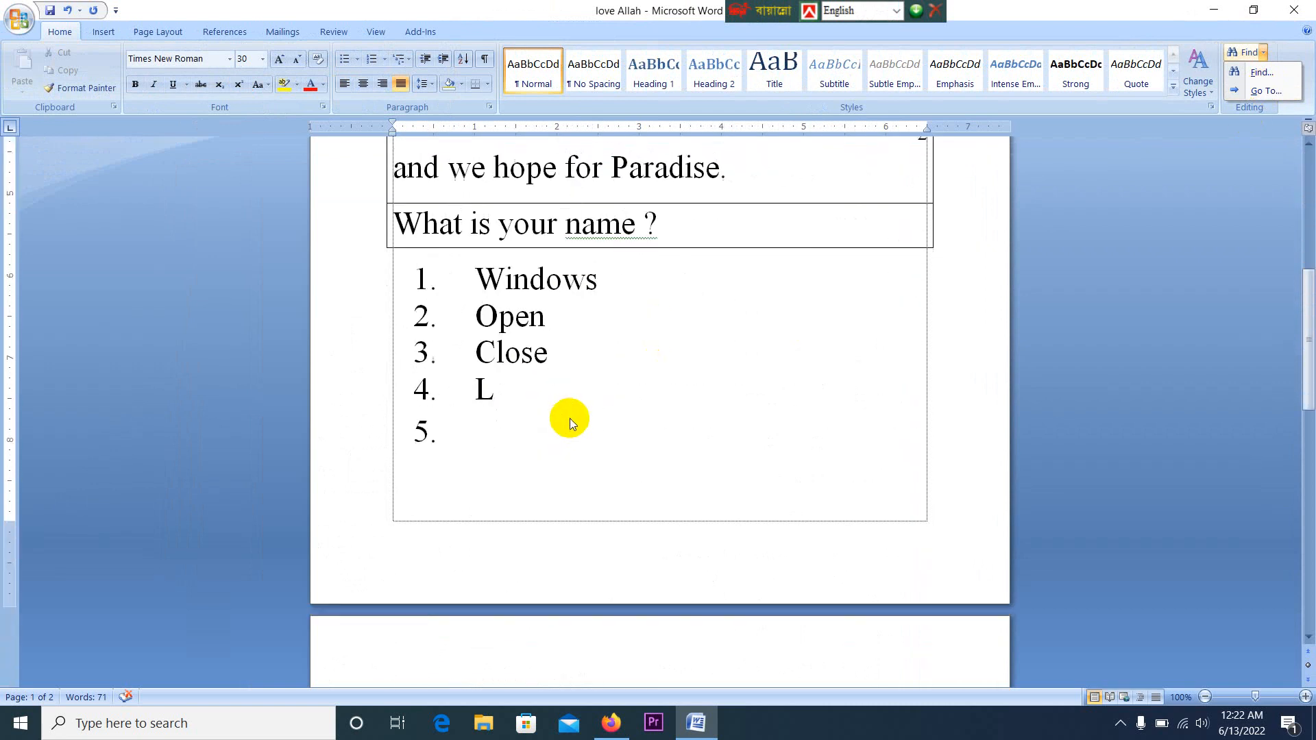
scroll(570, 418, down, 7)
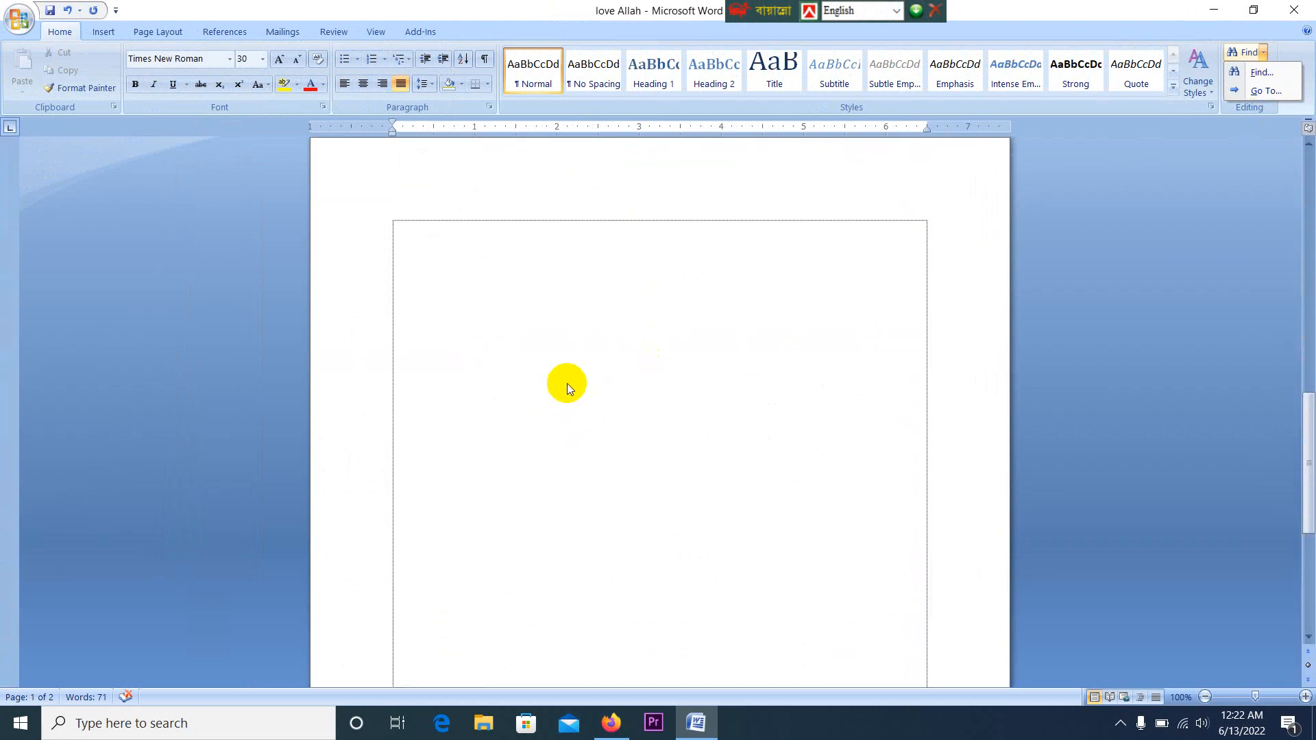
scroll(534, 363, up, 3)
click(418, 364)
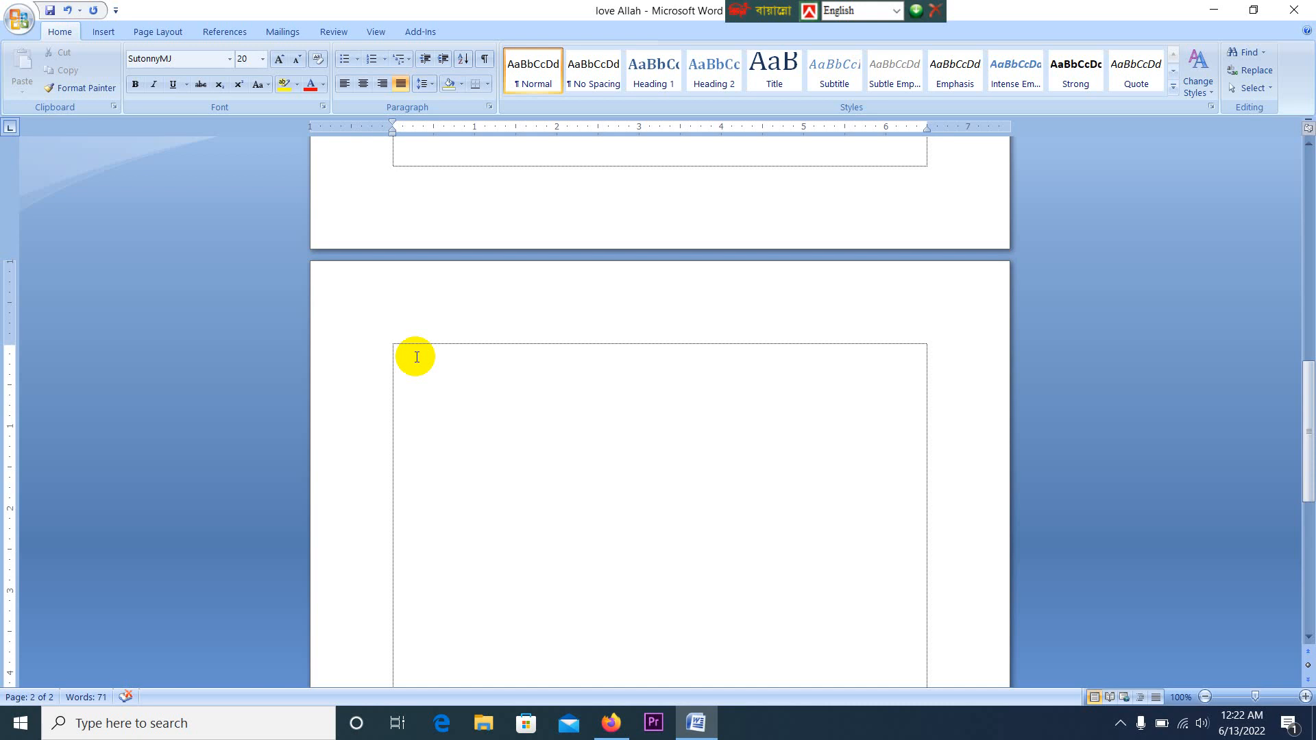
text(ee)
key(BackSpace)
key(BackSpace)
text(h)
scroll(479, 428, down, 3)
scroll(505, 420, up, 8)
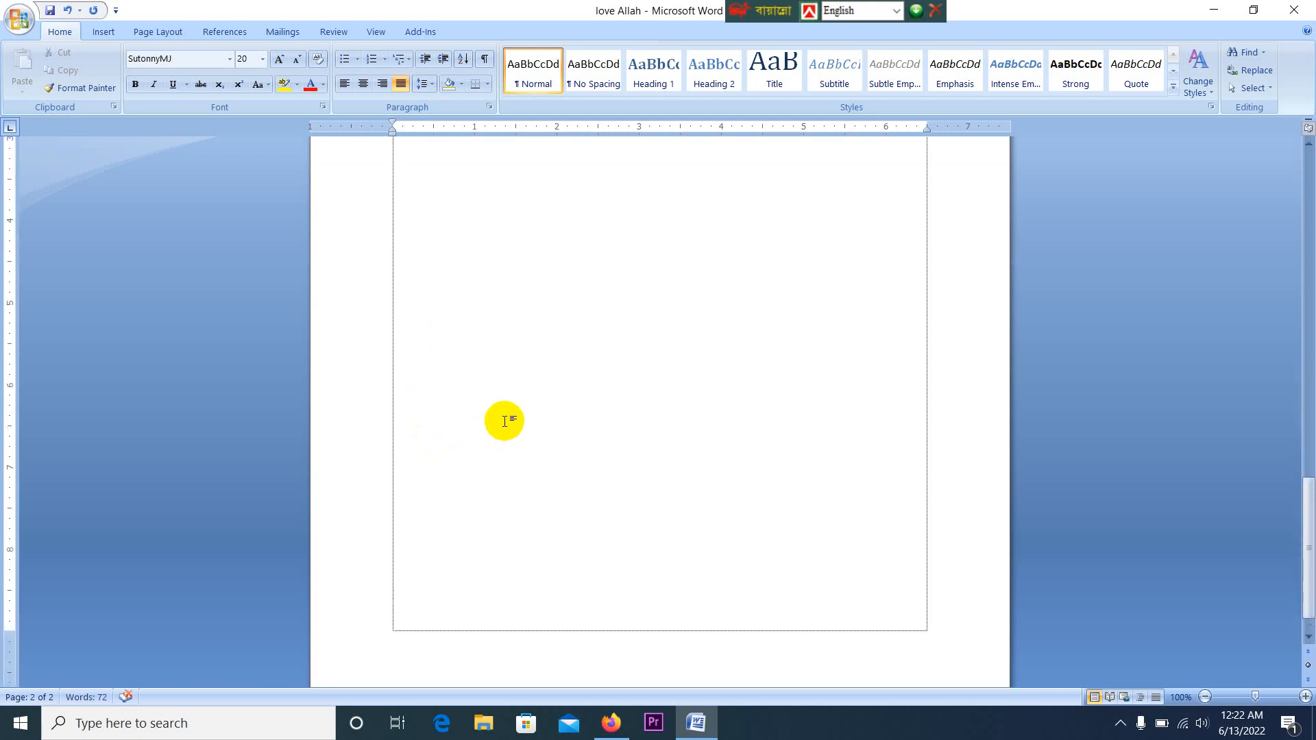
scroll(505, 420, down, 7)
scroll(505, 421, up, 1)
Step: Add empty paragraphs below the character on the second page until the document runs onto a third page
key(Return)
key(Return)
key(Return)
key(Return)
key(Return)
key(Return)
key(Return)
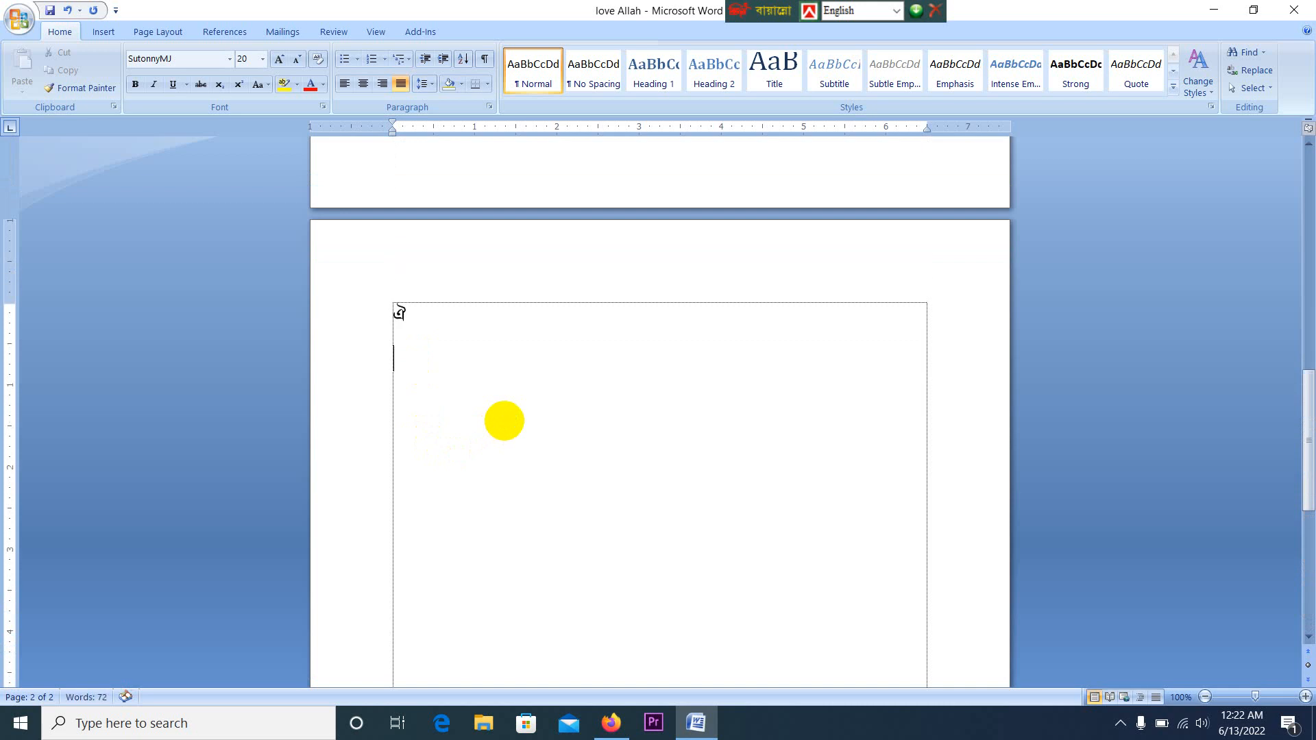
key(Return)
key(Return)
key(Return)
key(Return)
key(Return)
key(Return)
key(Return)
key(Return)
key(Return)
key(Return)
Step: Jump to page 3 with the Go To command, moving its dialog clear of the document text
scroll(503, 420, up, 15)
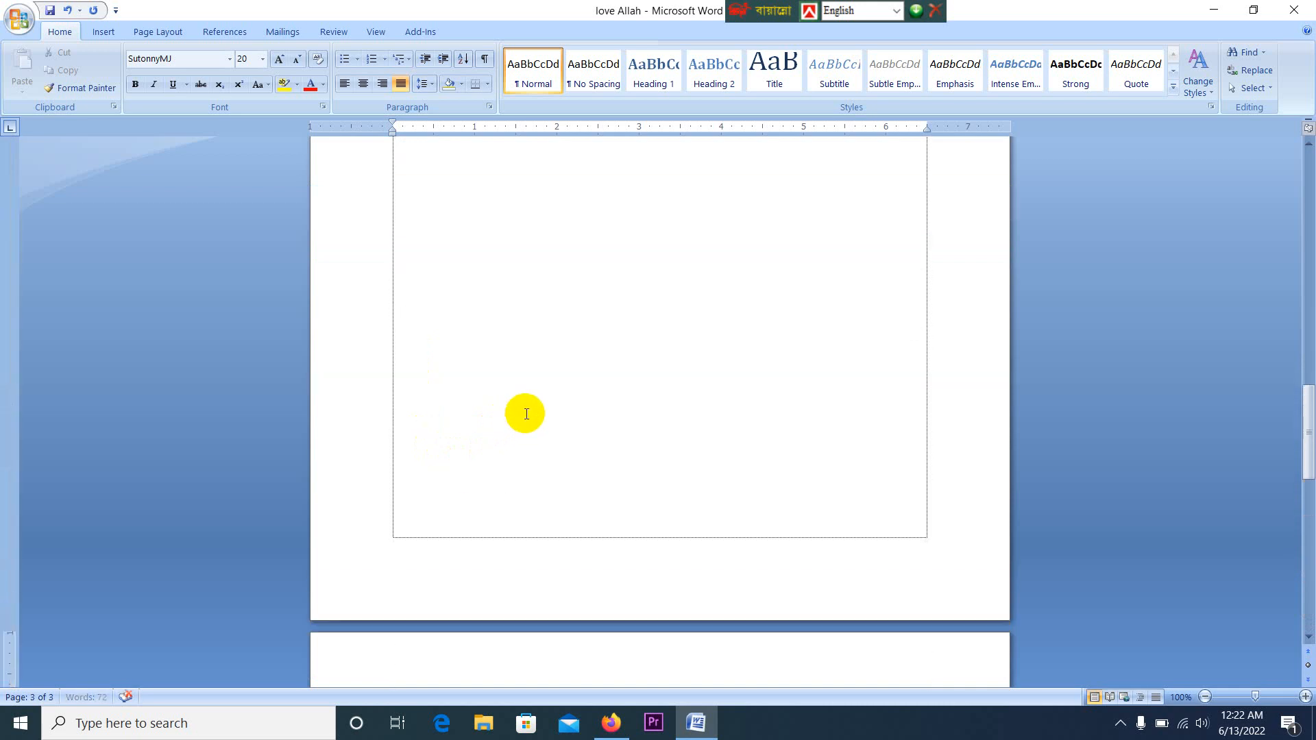
scroll(523, 413, up, 2)
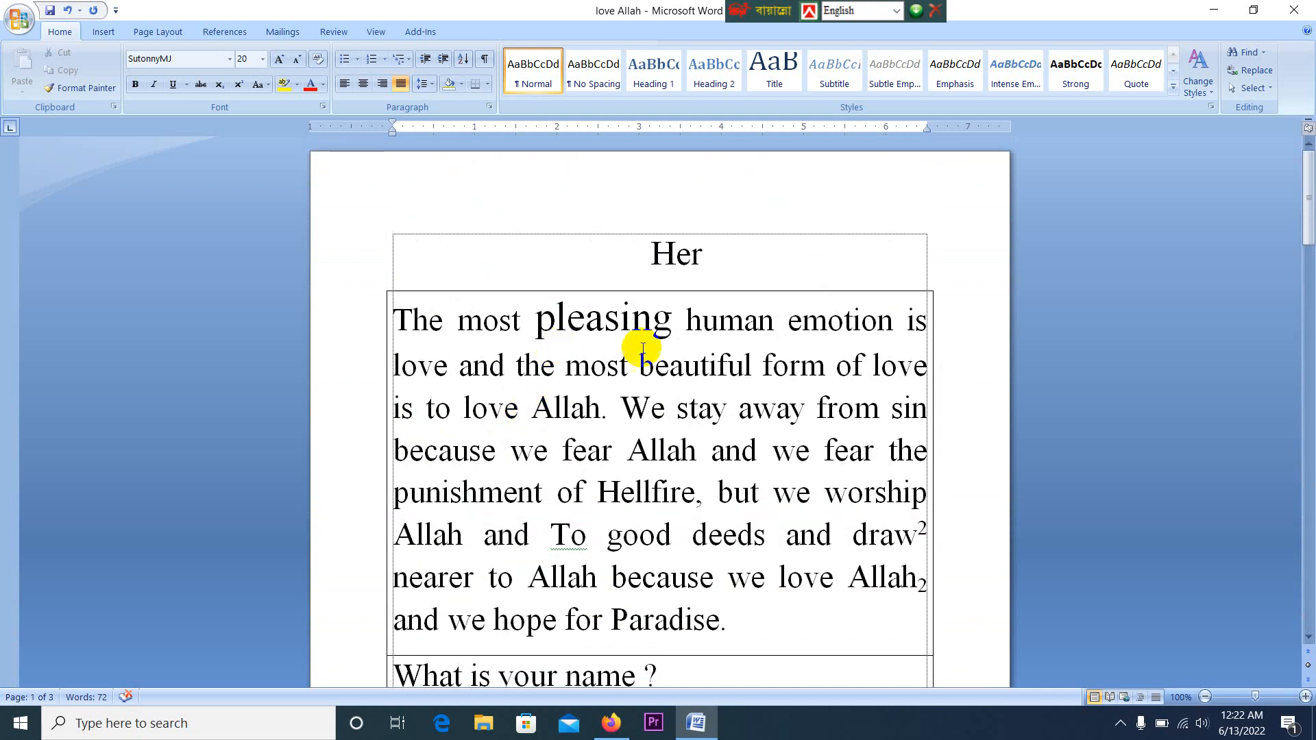
scroll(631, 342, down, 10)
scroll(624, 404, down, 15)
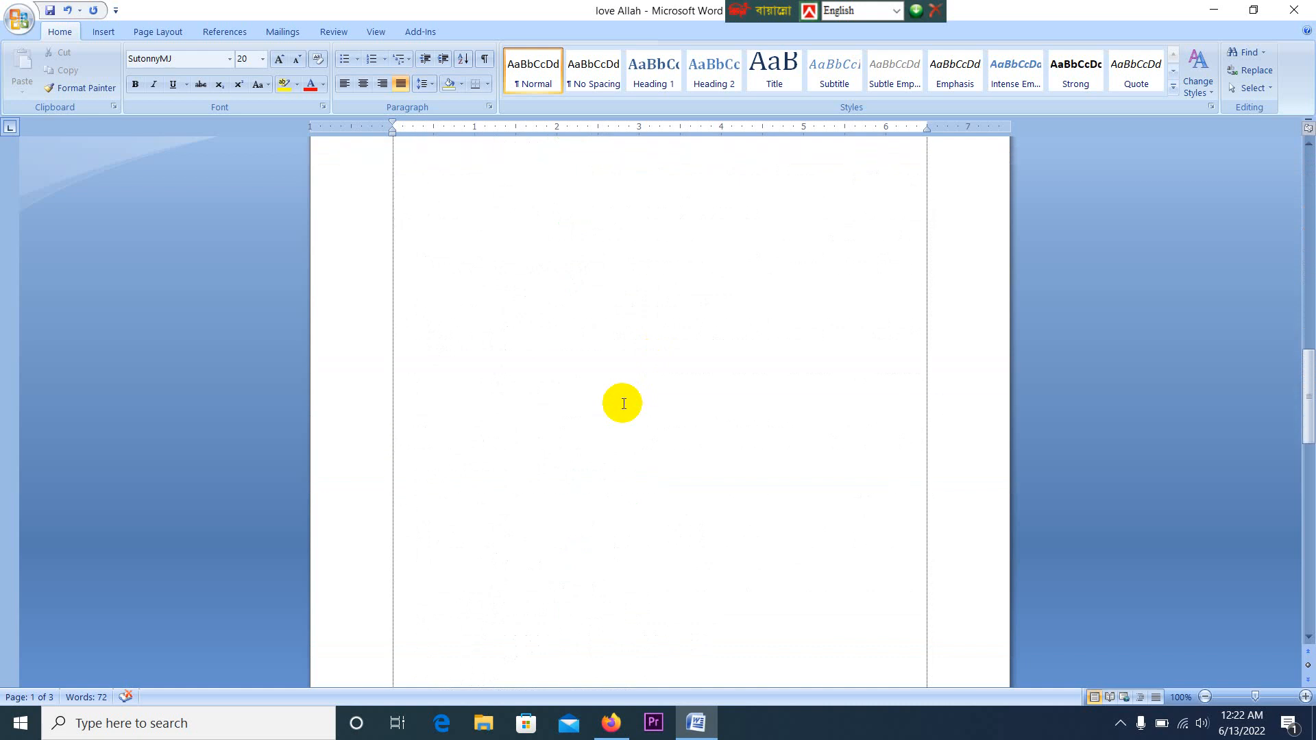
scroll(628, 393, up, 15)
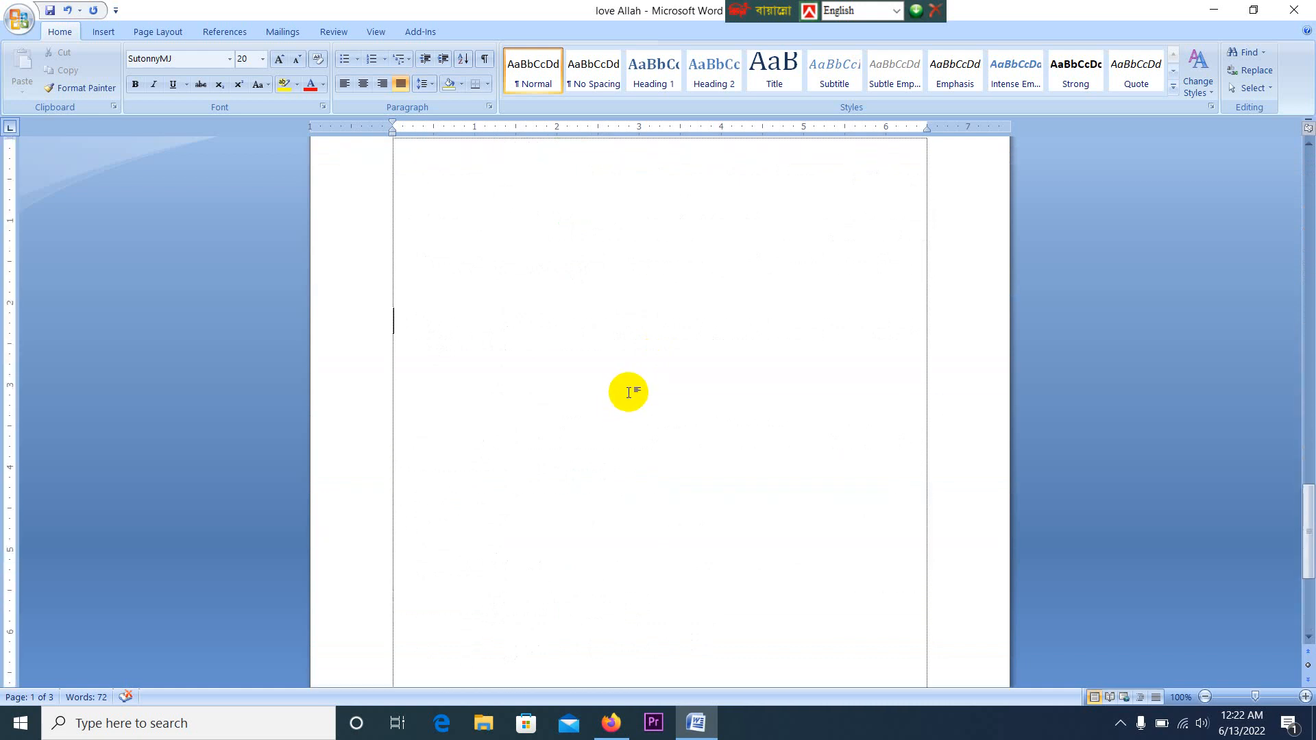
scroll(627, 392, up, 15)
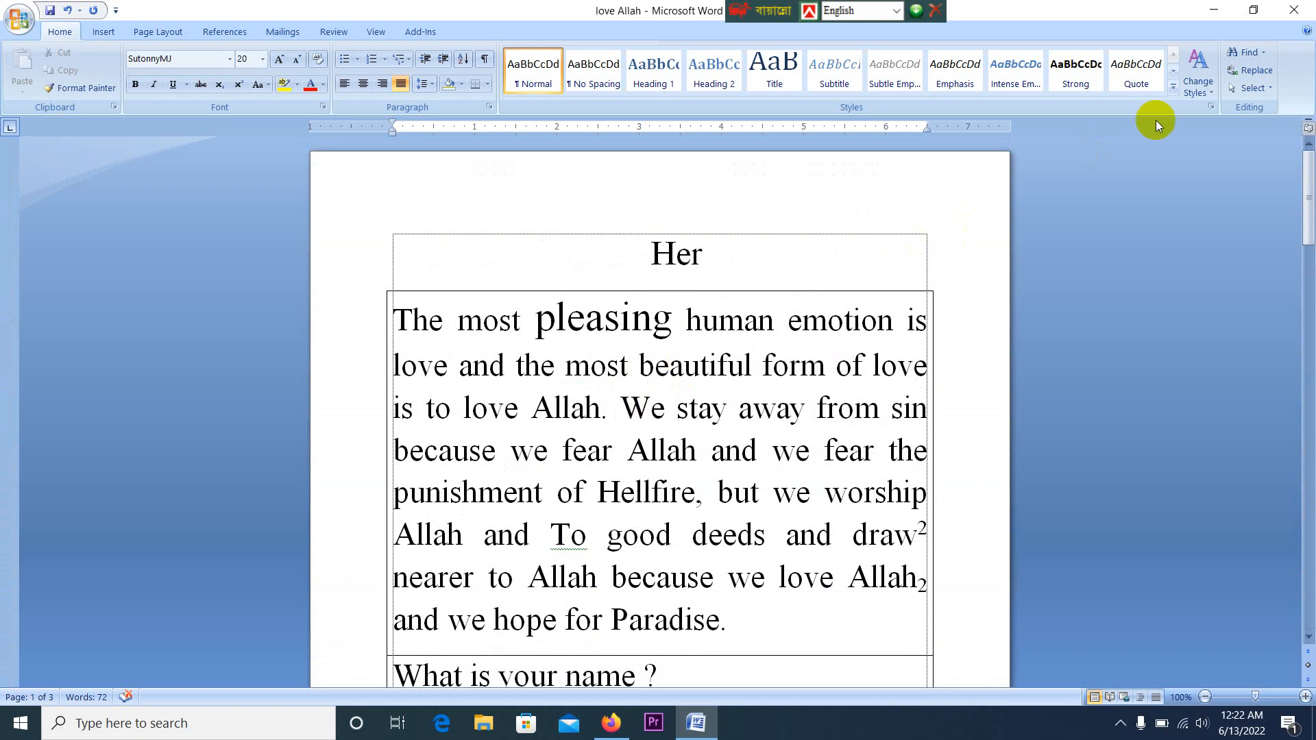
click(1267, 53)
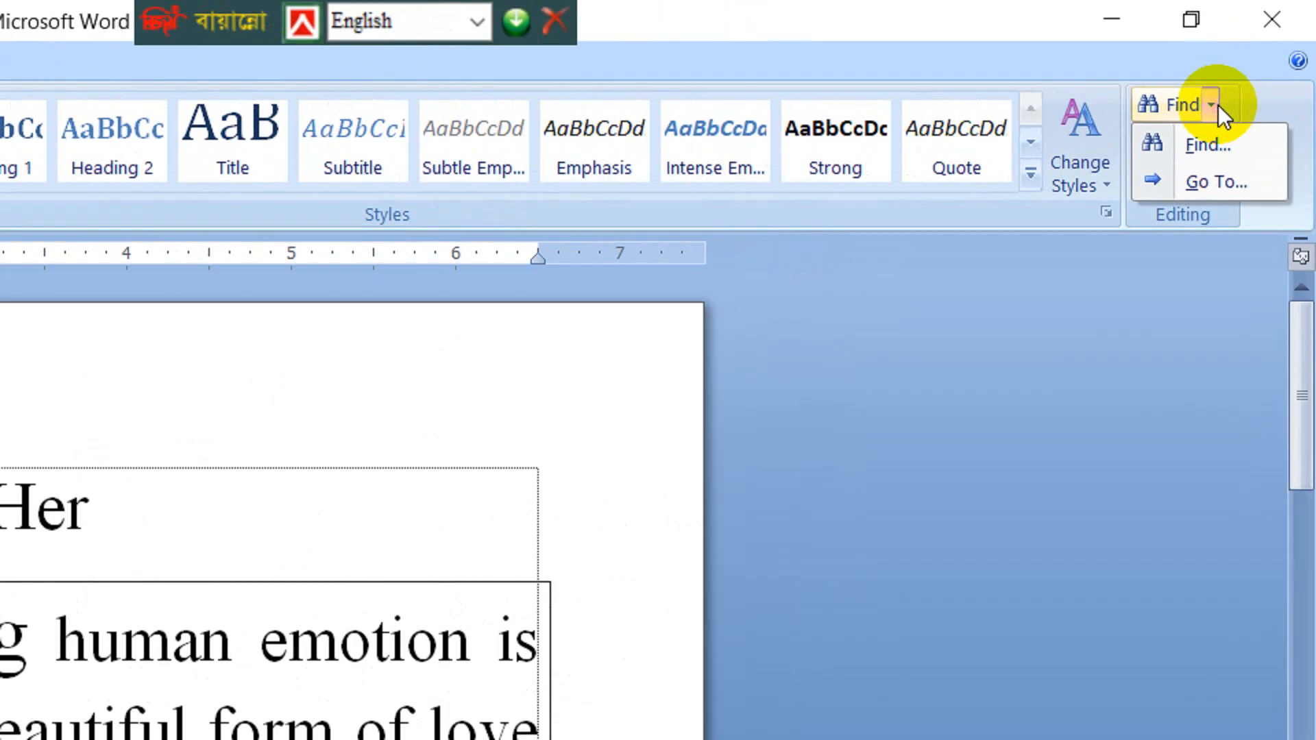
click(1216, 178)
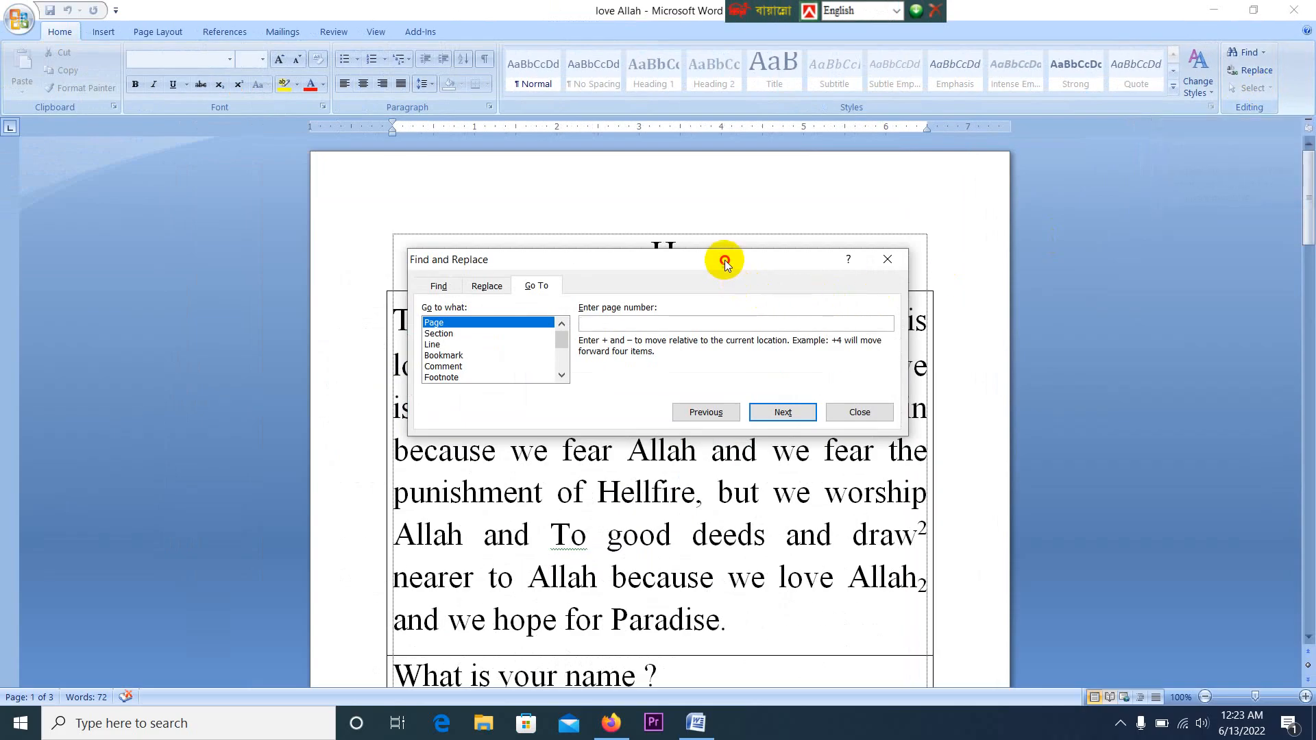
drag(725, 265, 410, 73)
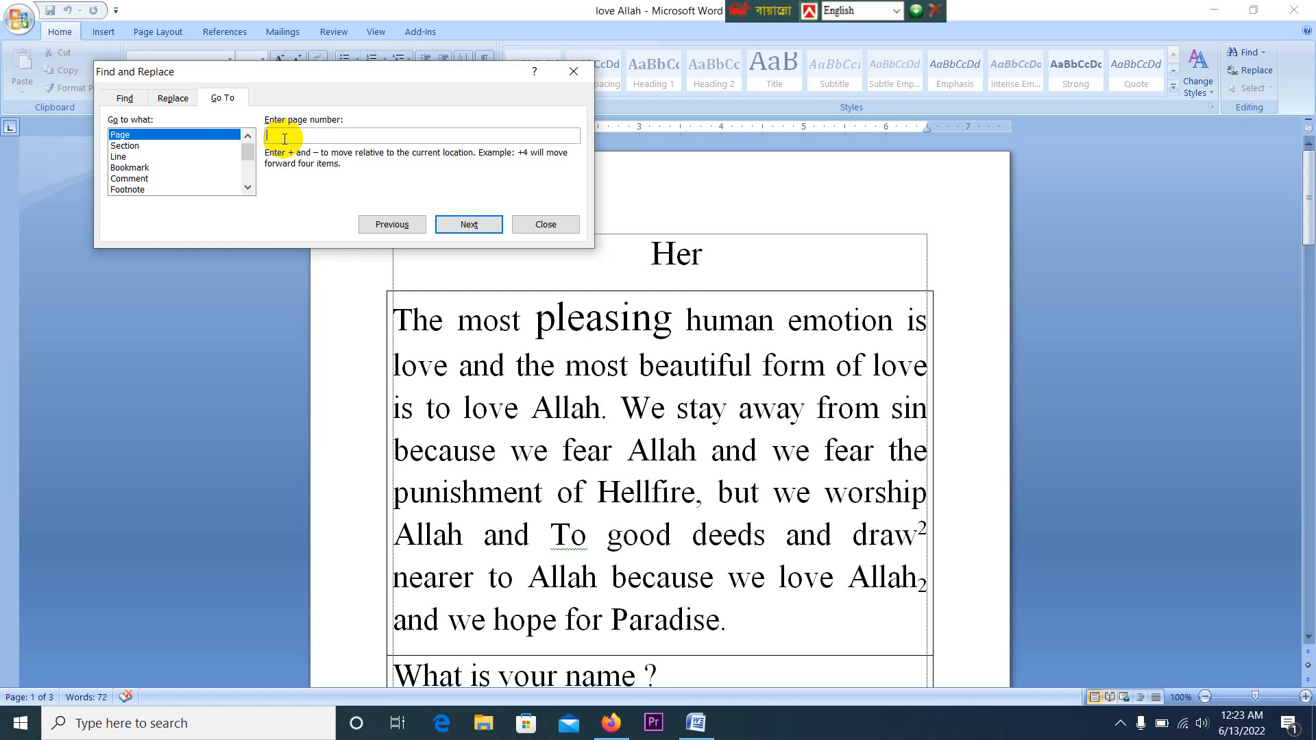
text(3)
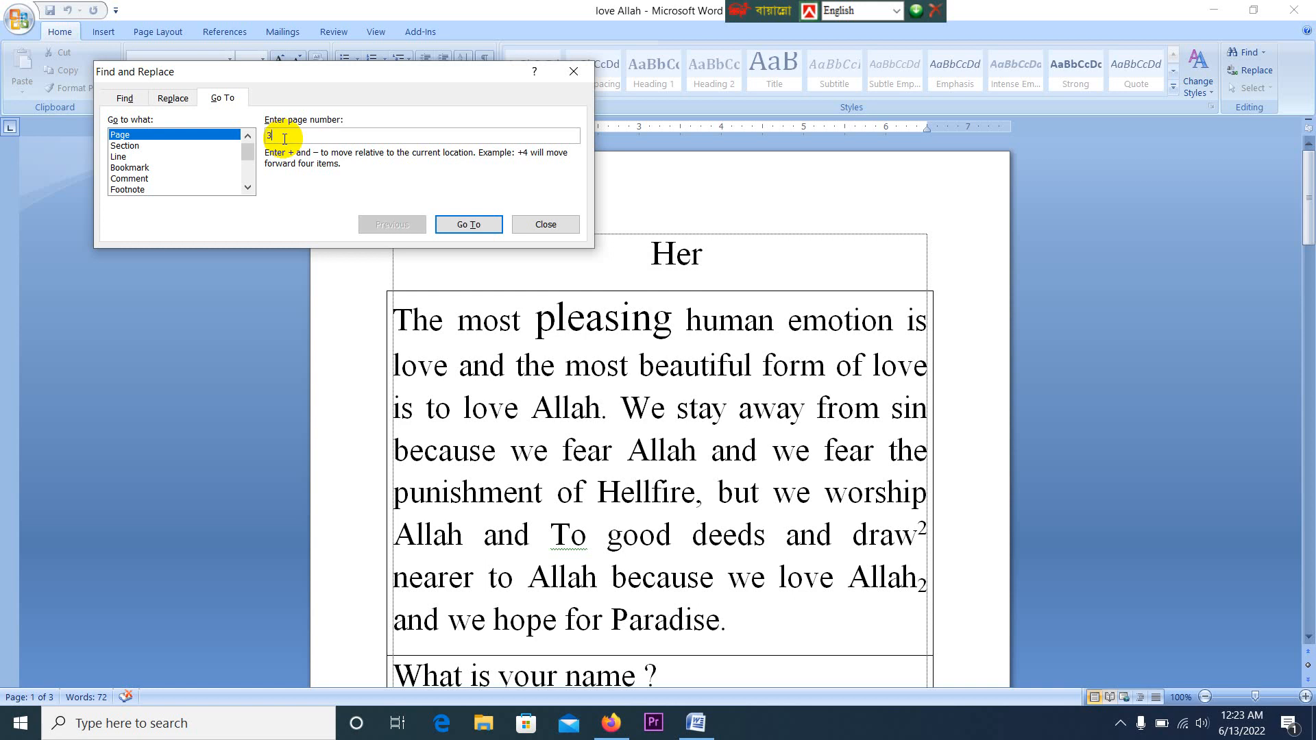
click(469, 224)
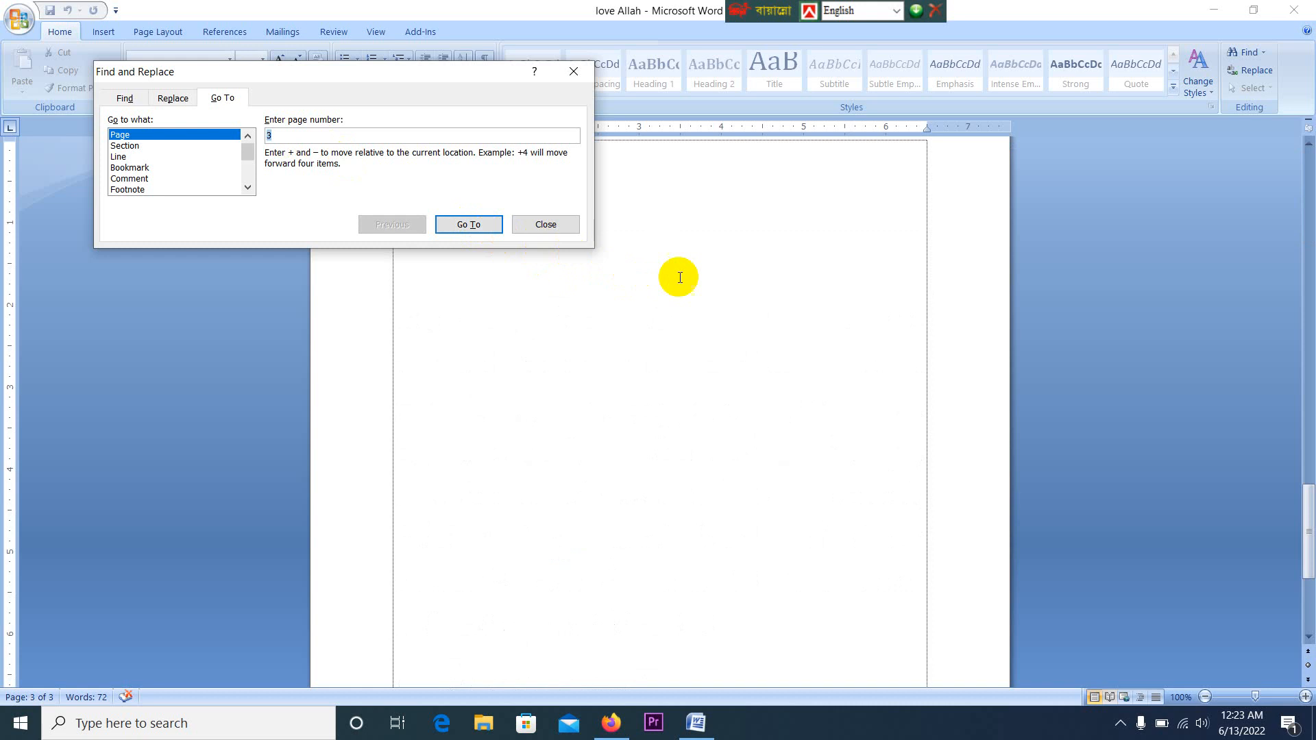
click(1307, 525)
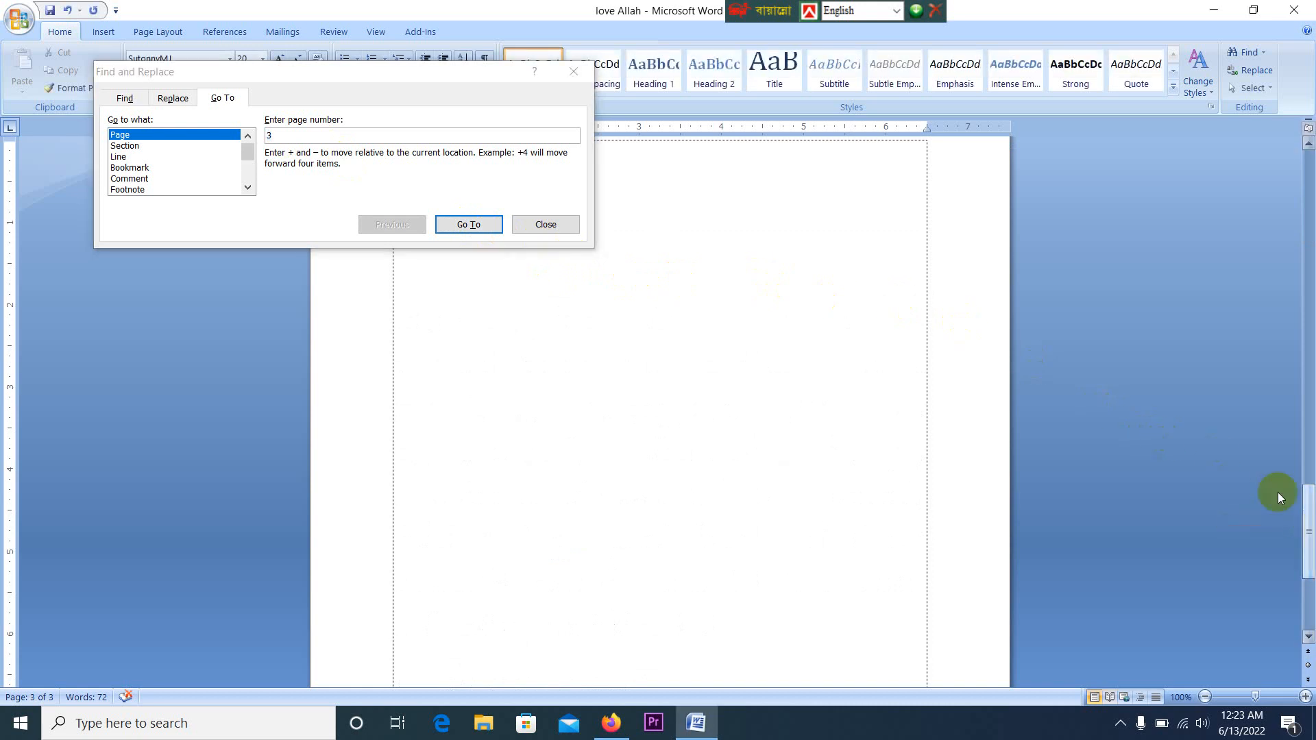
Step: Jump to page 1 with Go To and close the Find and Replace dialog
click(283, 134)
key(BackSpace)
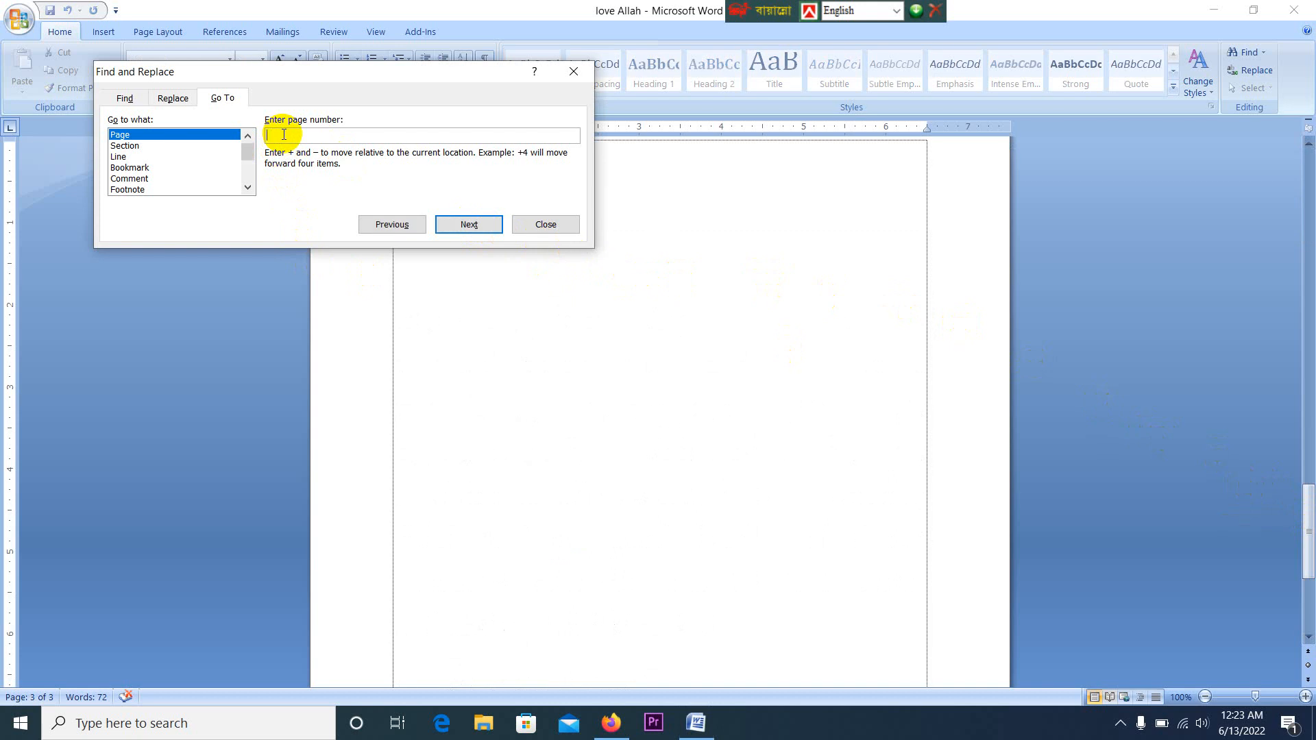
text(1)
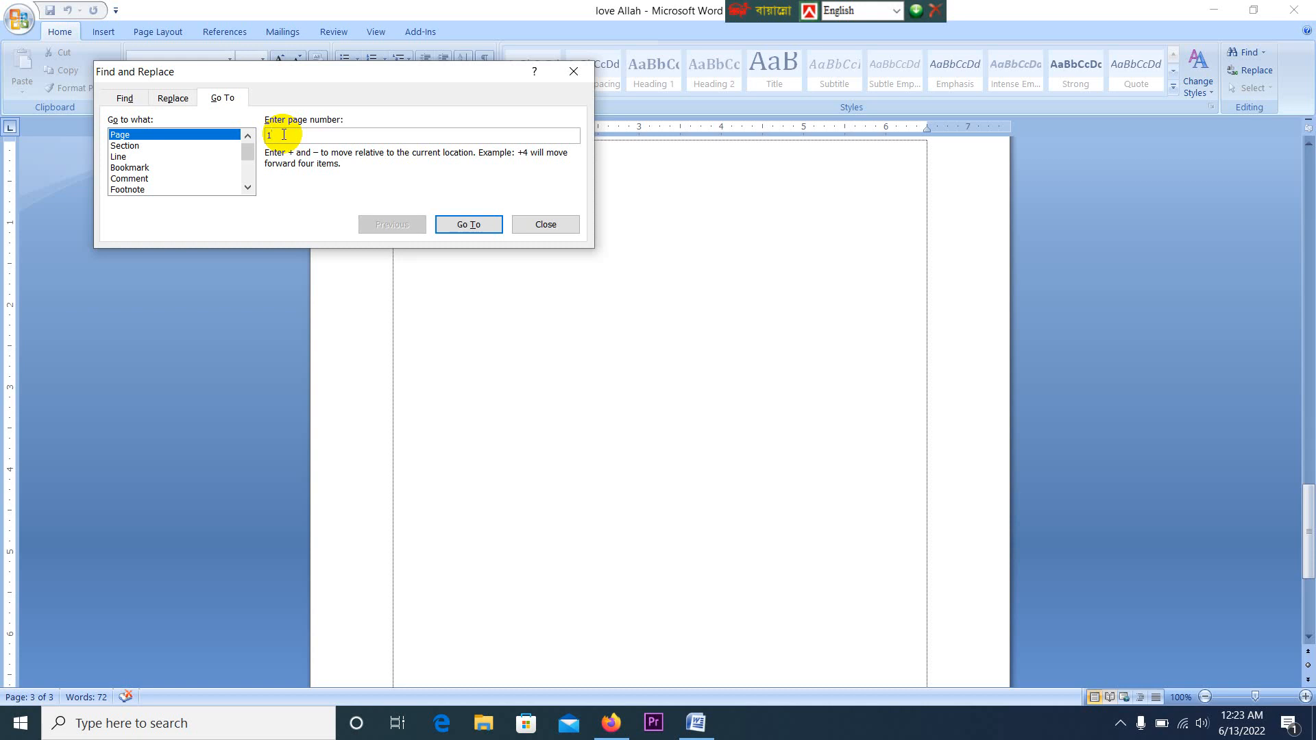
click(473, 226)
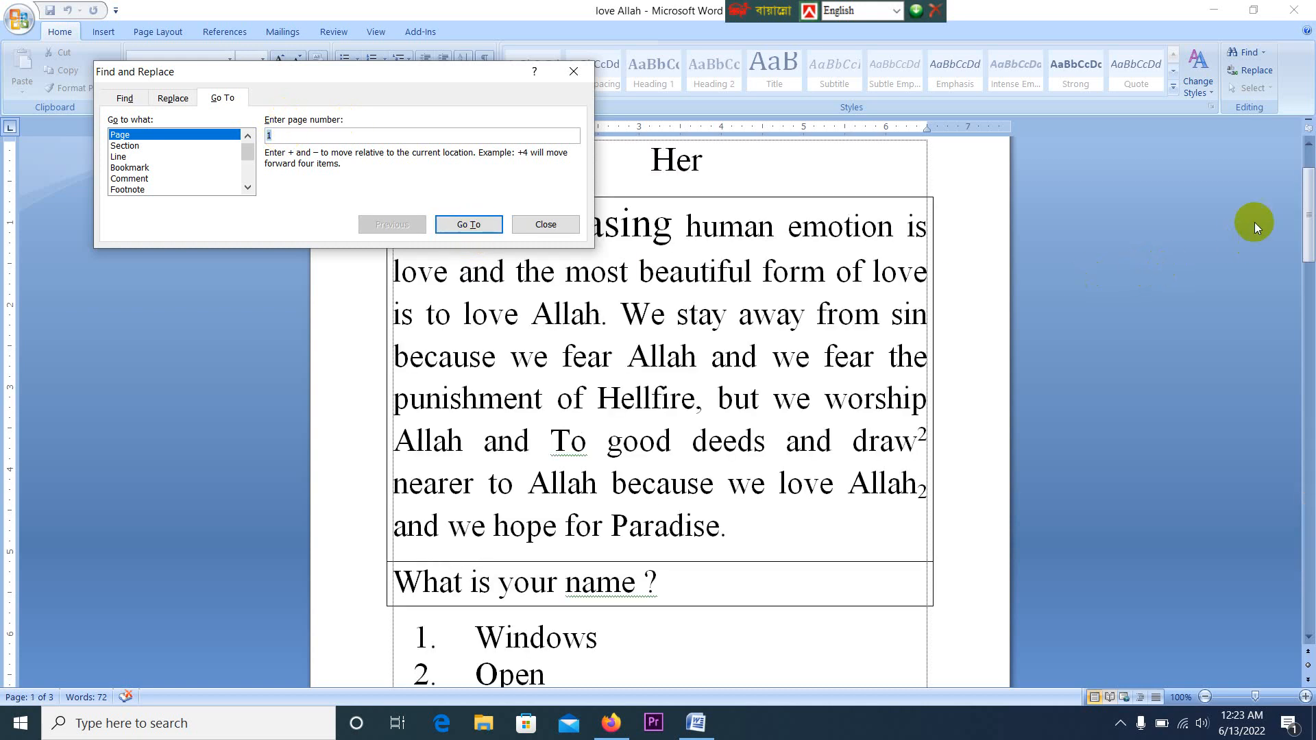
click(1310, 214)
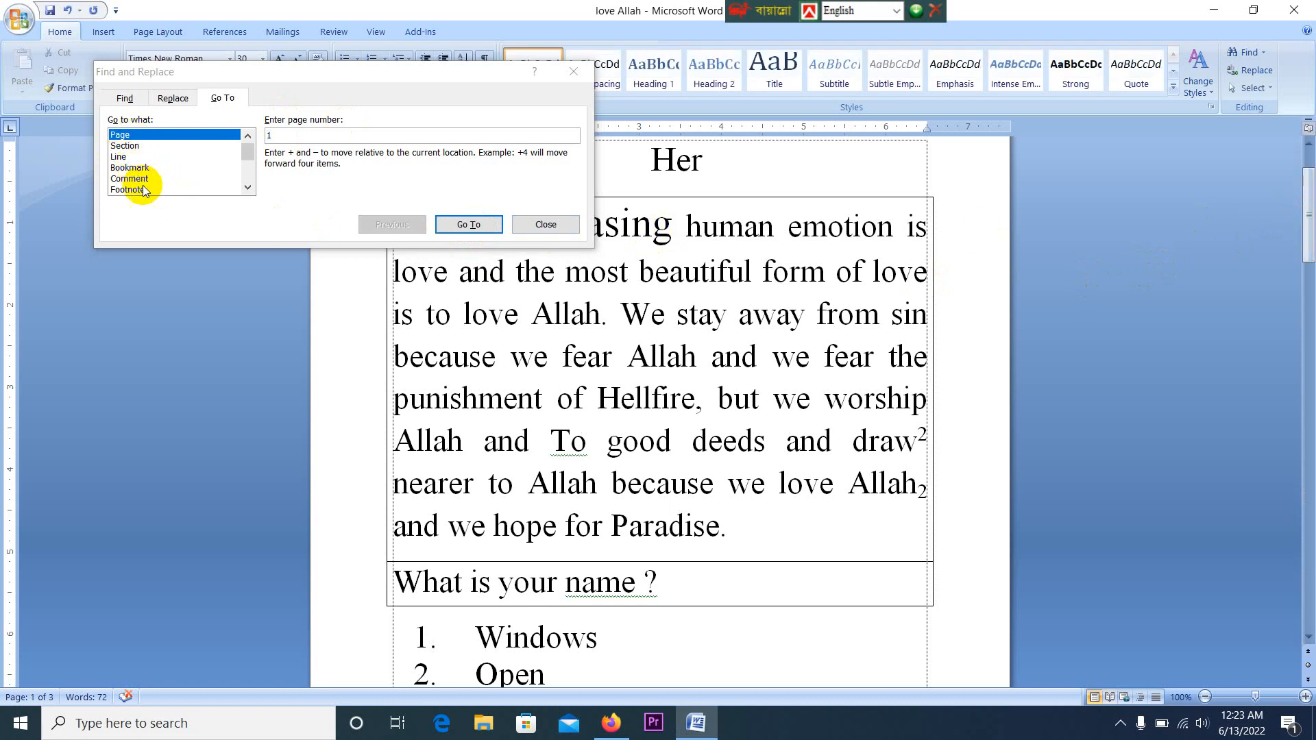
click(578, 74)
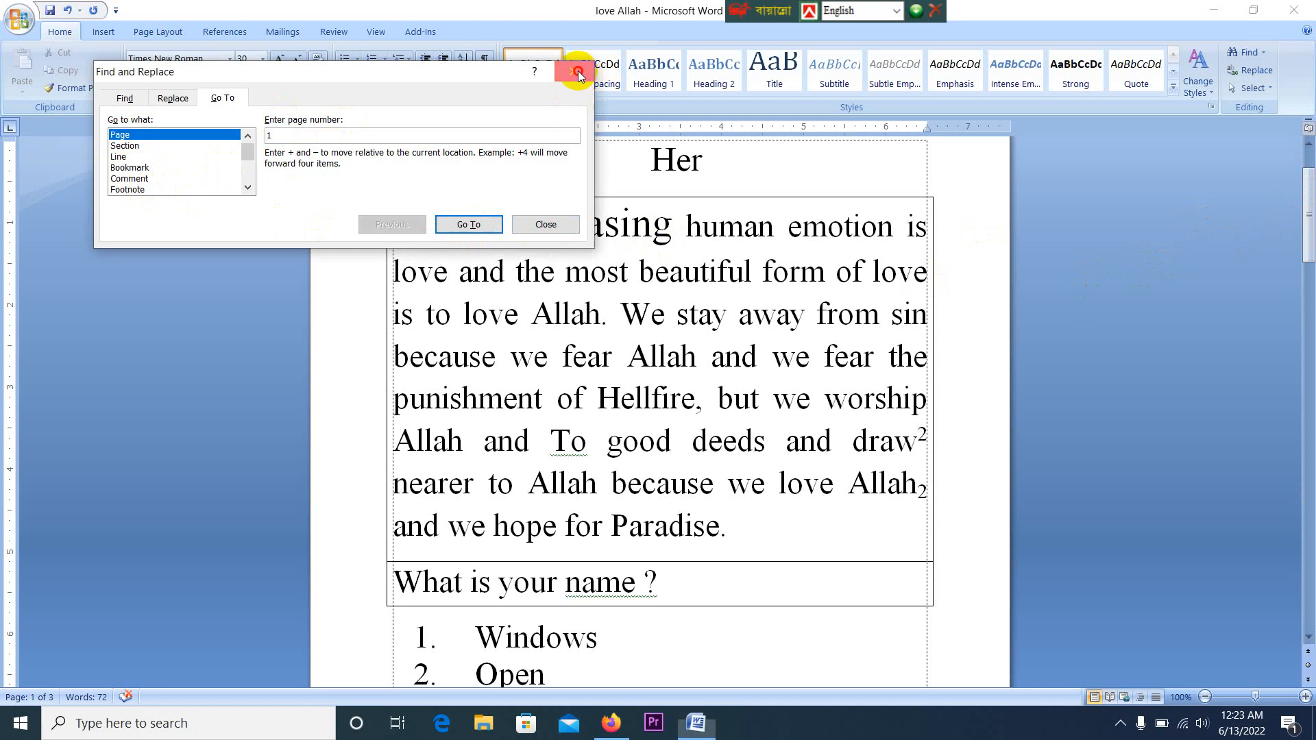
click(578, 74)
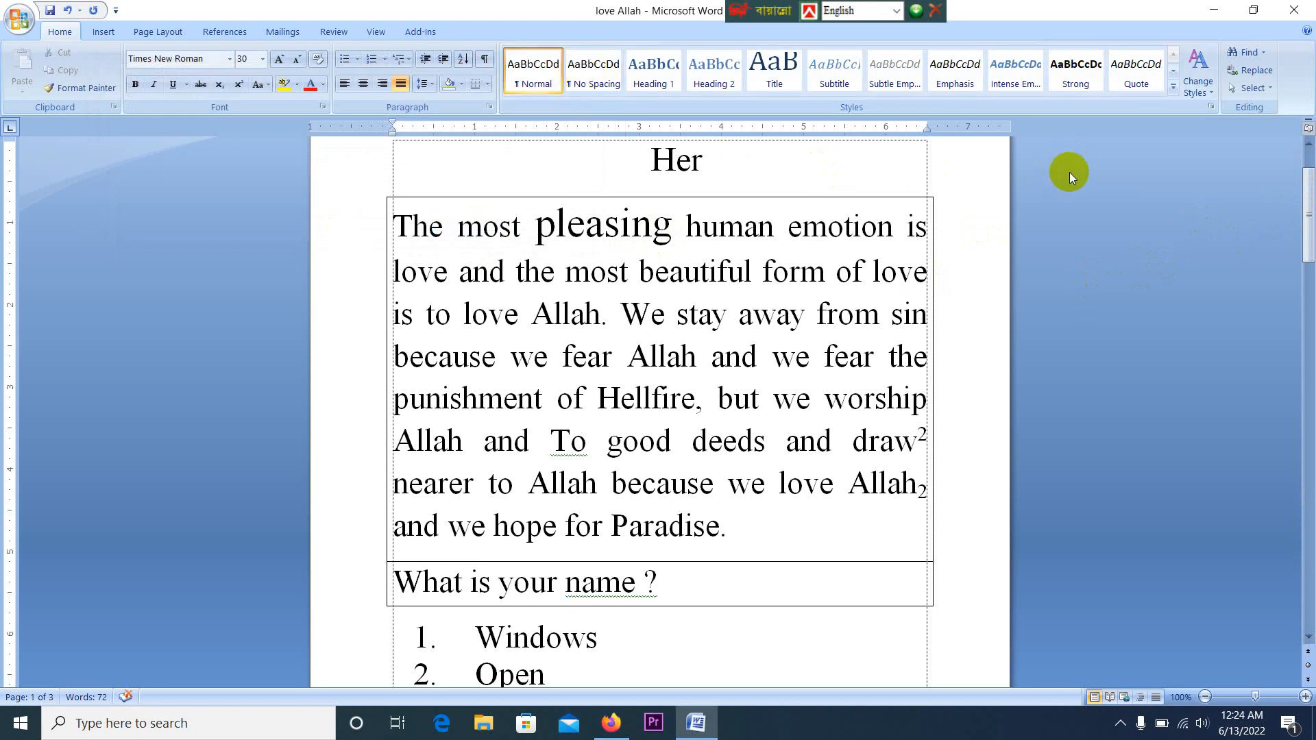
click(1264, 53)
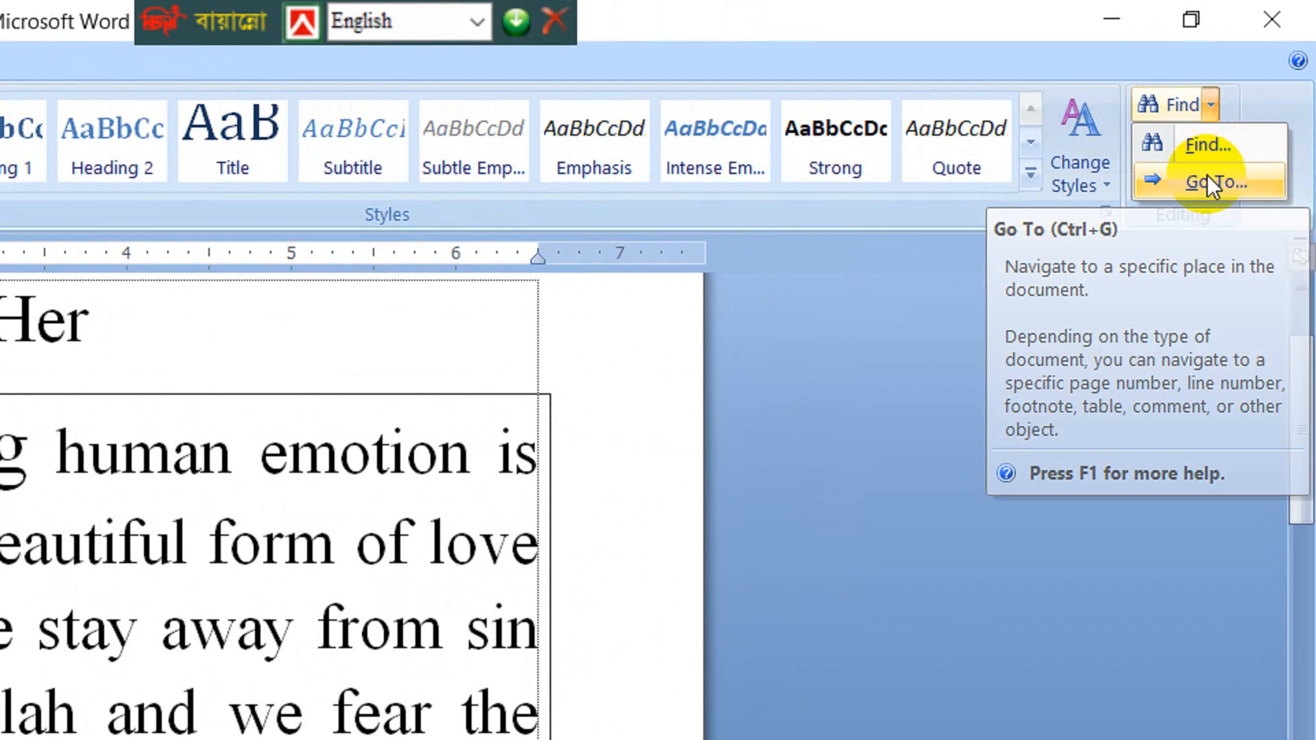
click(1018, 274)
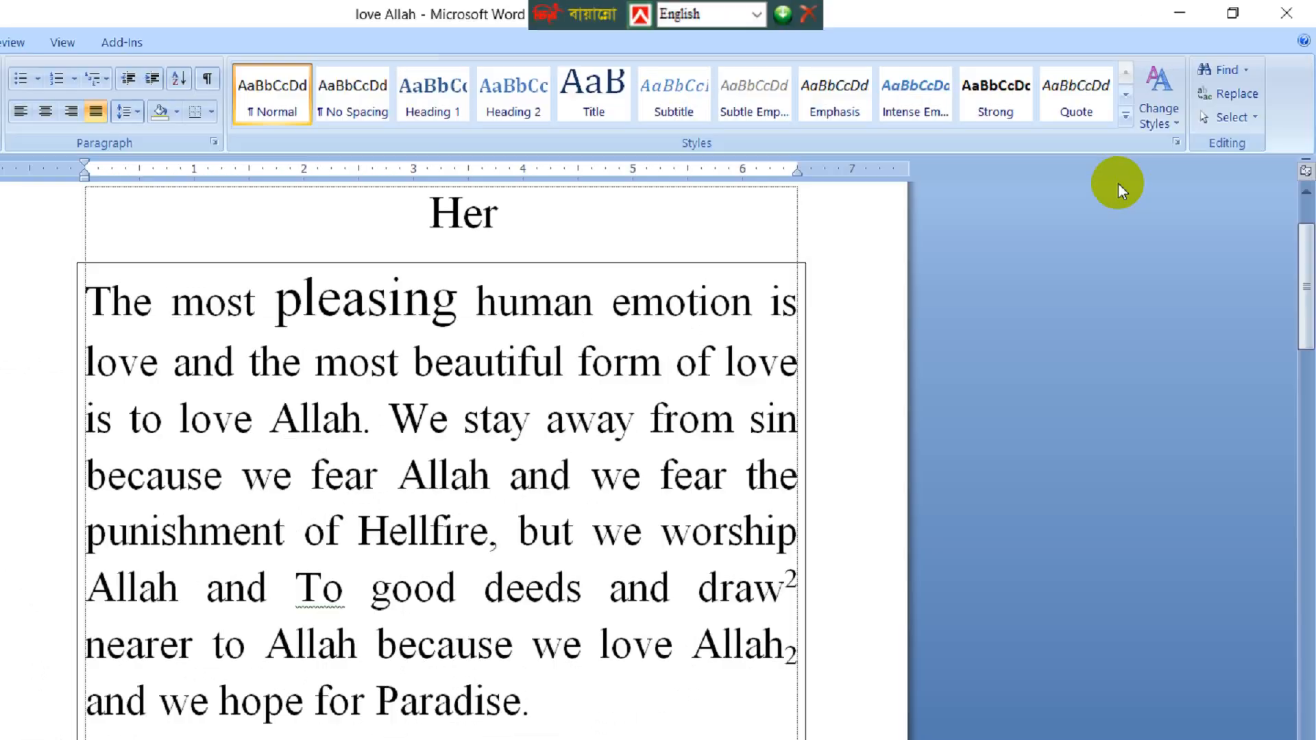